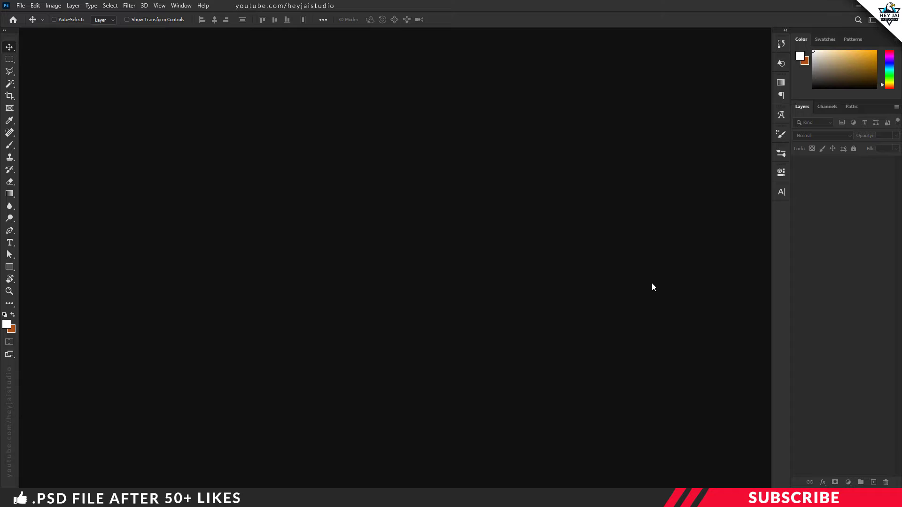
Open Story Template.psd from the project folder in Photoshop.
key(alt+Tab)
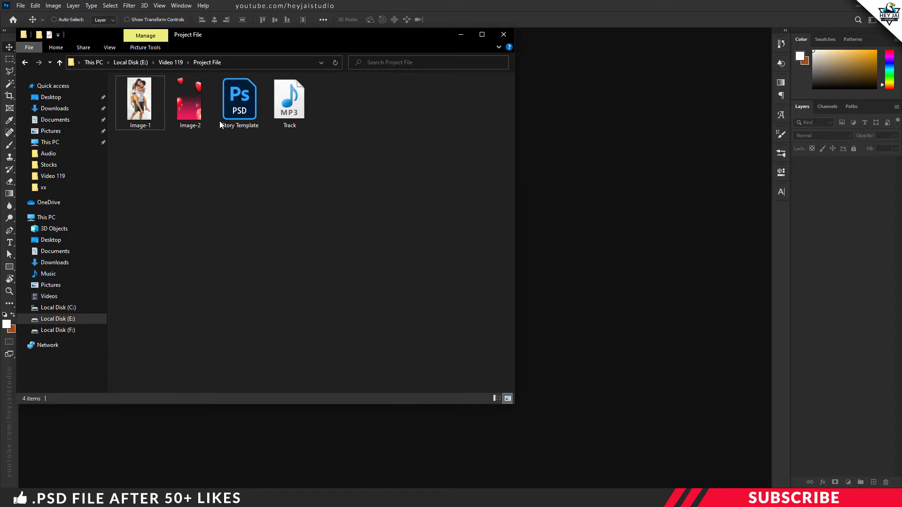
double_click(238, 111)
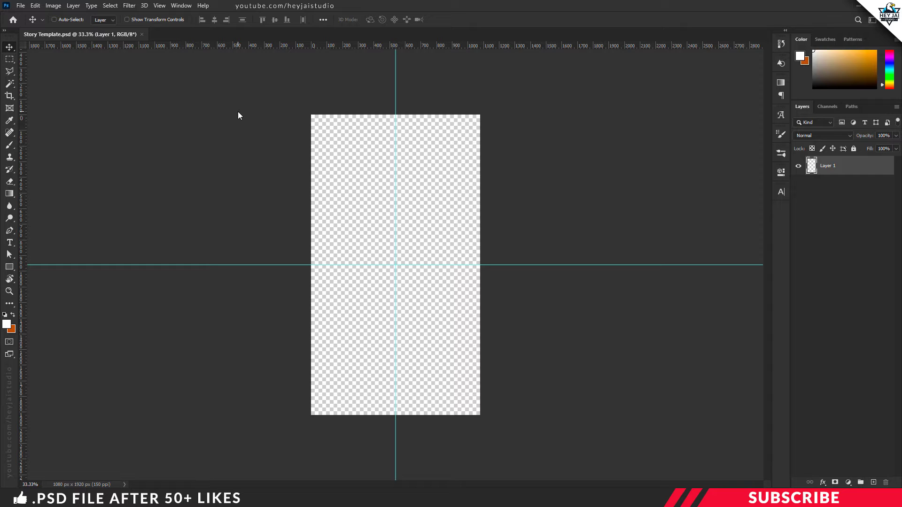
Add a white #ffffff Solid Color fill layer as the story background.
click(848, 483)
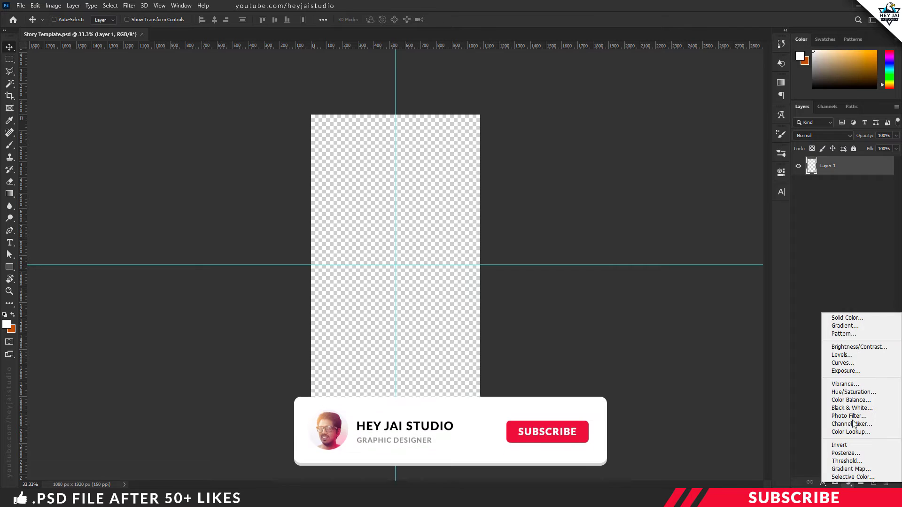
click(843, 320)
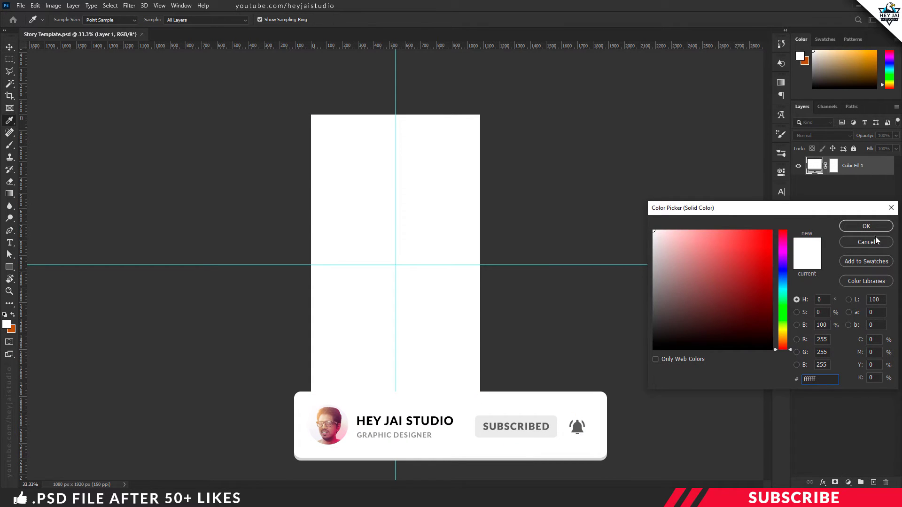
click(867, 227)
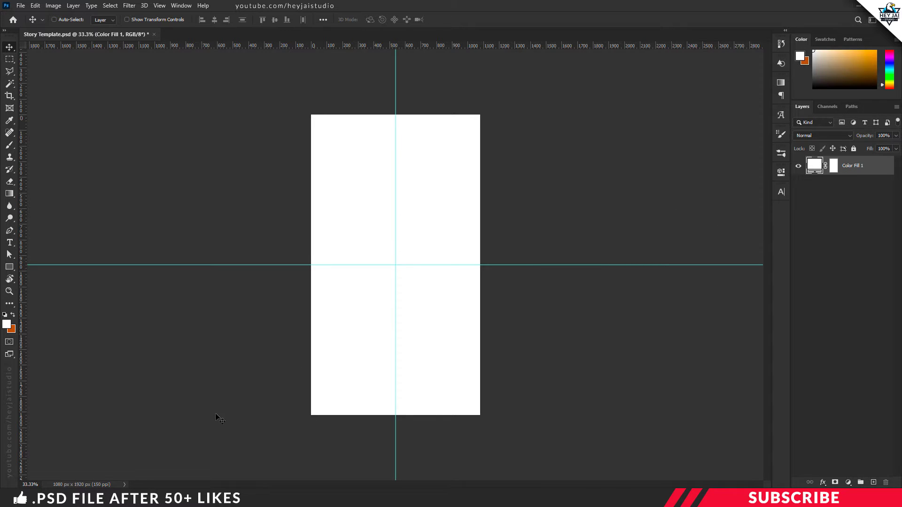
key(alt+Tab)
Open Image-1 in Photoshop and copy the couple photo onto Story Template.
right_click(136, 106)
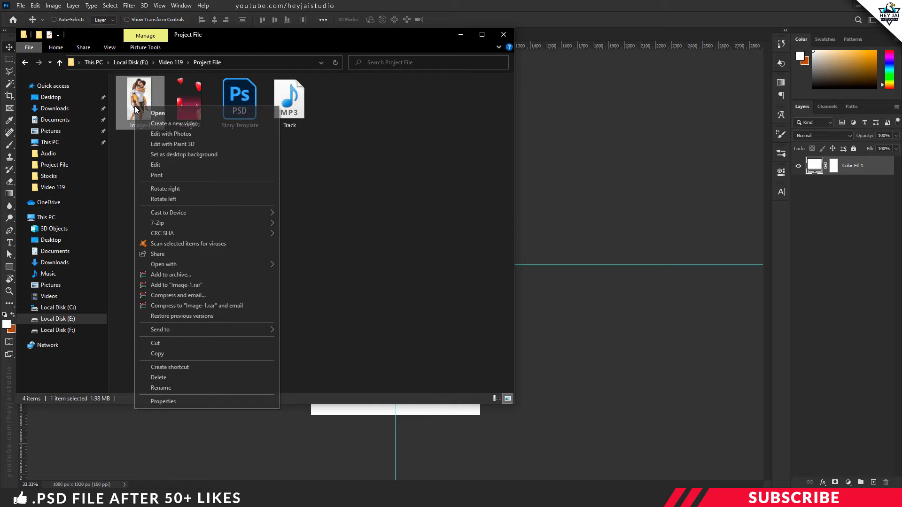
mouse_move(164, 264)
click(302, 262)
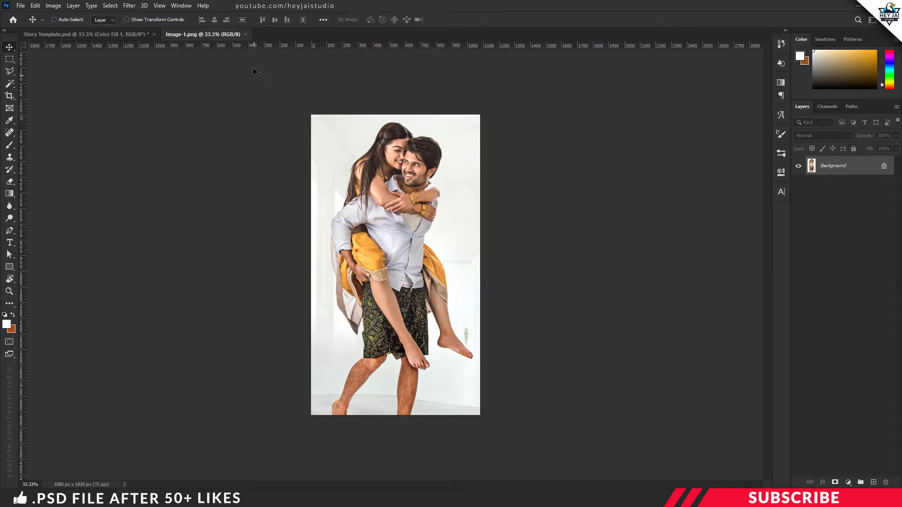
mouse_move(225, 36)
mouse_down()
mouse_move(228, 77)
mouse_move(226, 51)
mouse_up()
drag(303, 139, 379, 189)
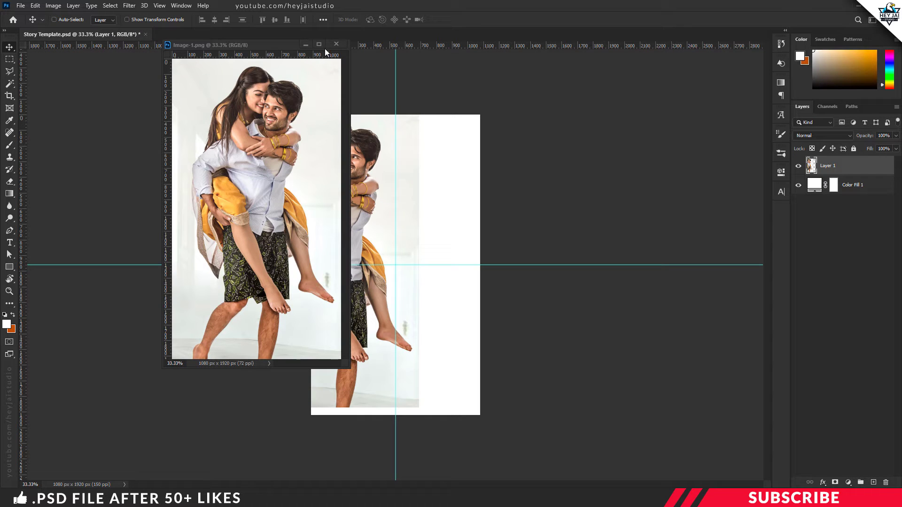
click(337, 45)
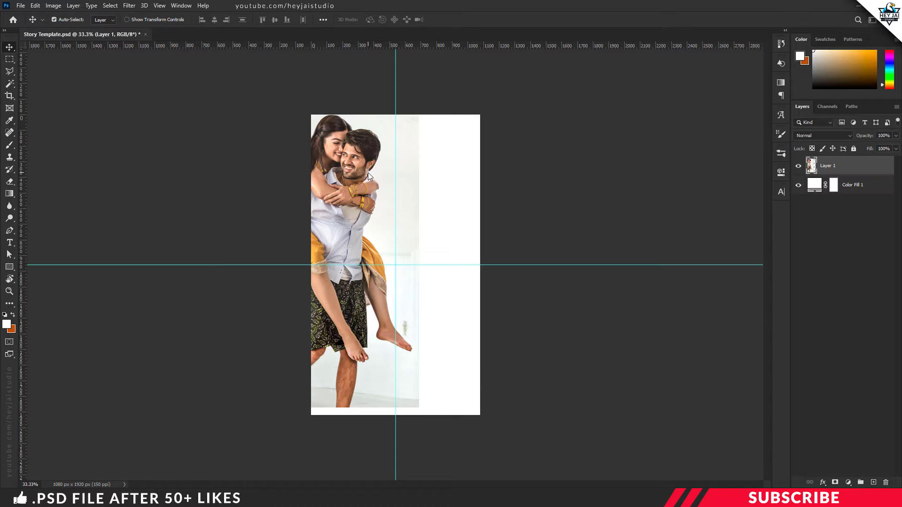
Transform the couple photo layer so it fills the 1080×1920 canvas.
key(ctrl+t)
drag(366, 180, 425, 191)
key(Return)
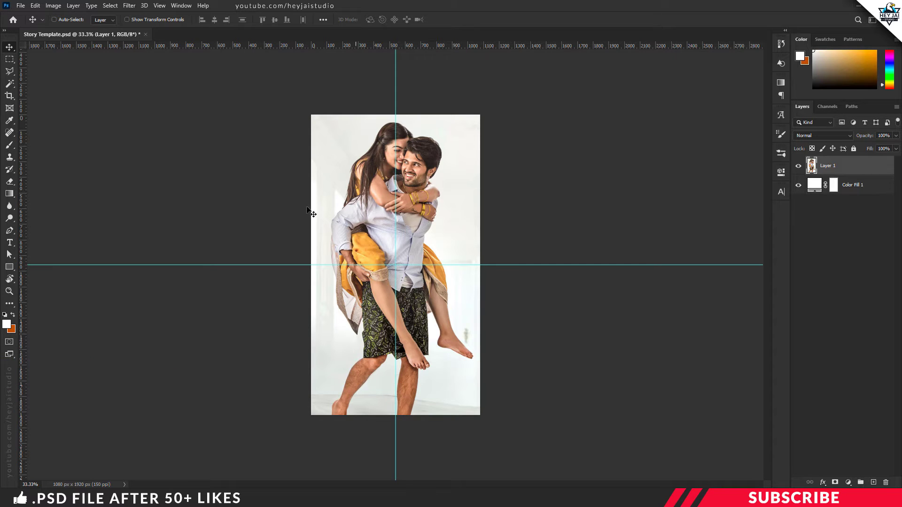
Open Image-2 in Photoshop and copy its hearts-and-gradient layer onto Story Template.
key(alt+Tab)
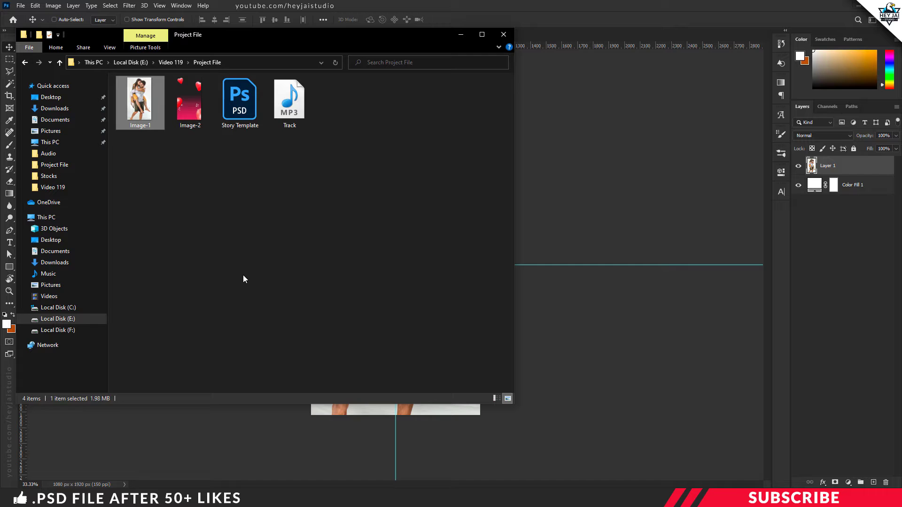
right_click(196, 112)
mouse_move(230, 269)
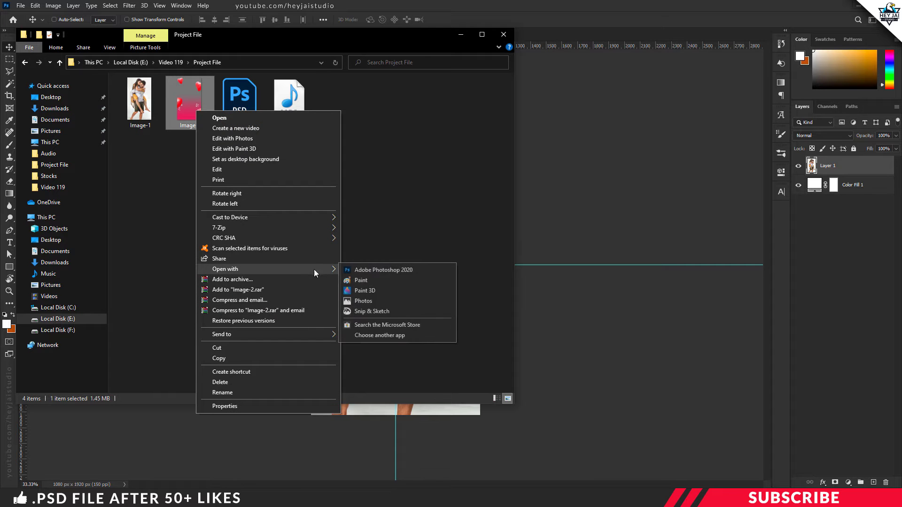
click(351, 271)
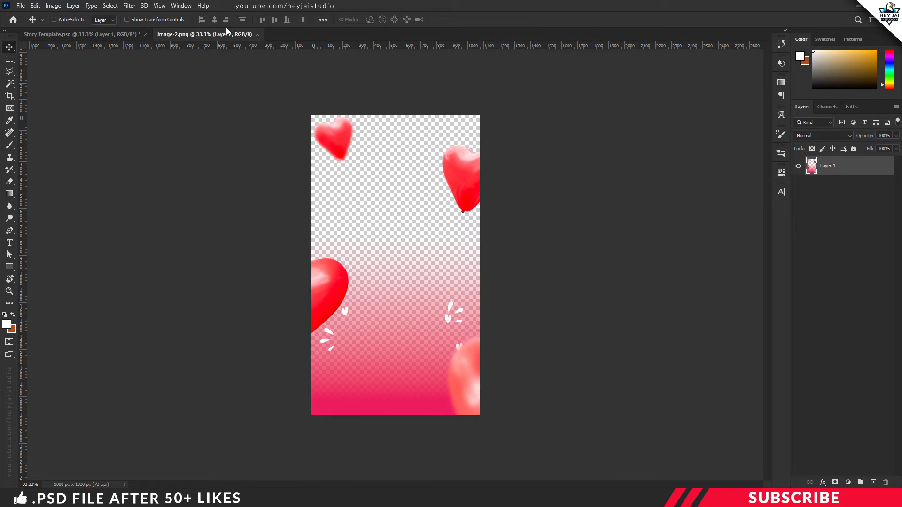
drag(226, 33, 233, 61)
drag(263, 115, 370, 165)
click(329, 55)
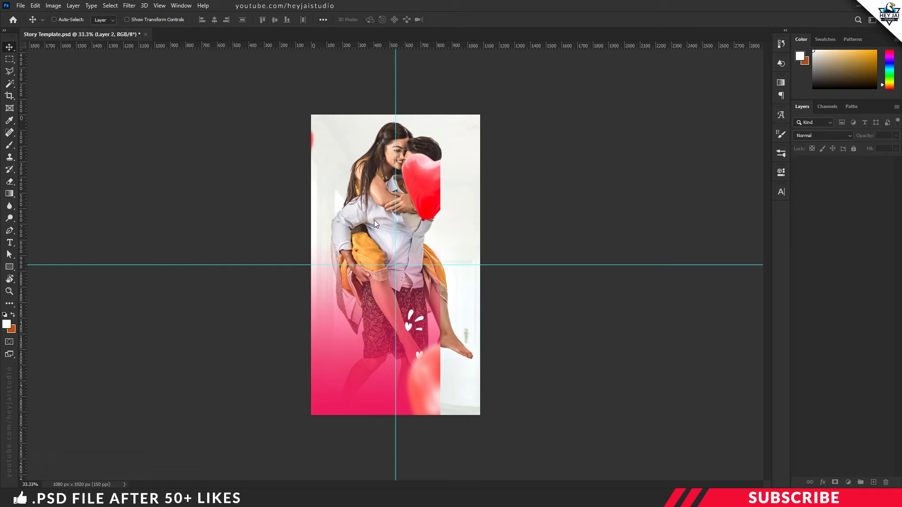
Move and scale the hearts overlay to cover the canvas, nudging it up slightly.
drag(382, 221, 412, 220)
key(ctrl+t)
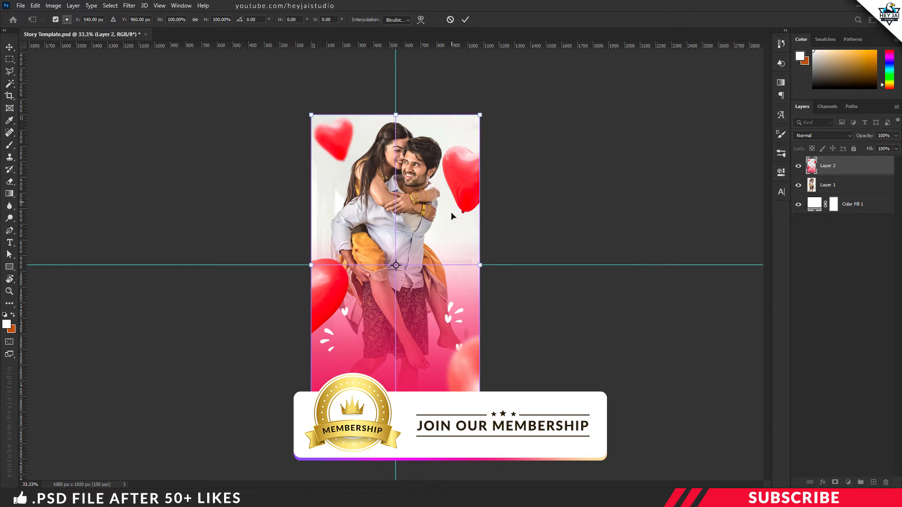
drag(479, 265, 537, 316)
drag(472, 381, 461, 350)
key(Return)
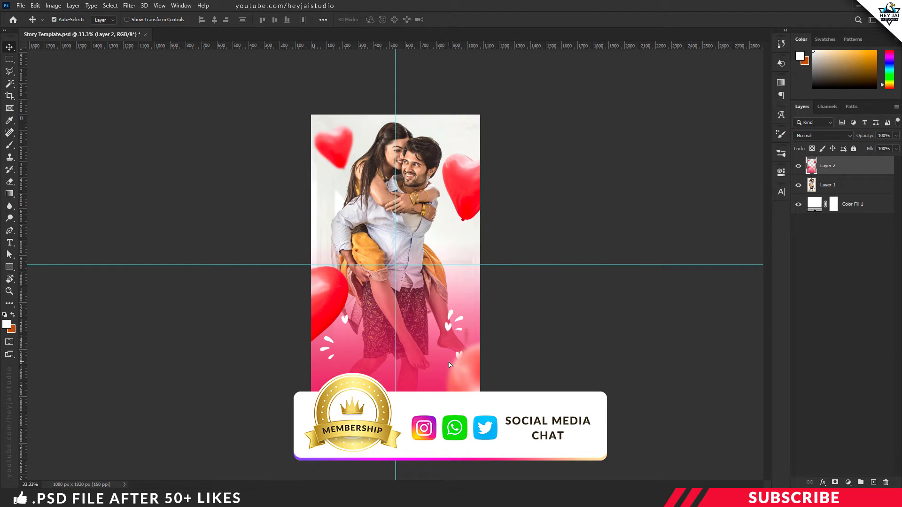
key(ctrl+t)
key(Up)
key(Up)
key(Up)
key(Up)
key(Up)
key(Up)
key(Up)
key(Up)
key(Up)
key(Up)
key(Up)
key(Up)
key(Up)
key(Up)
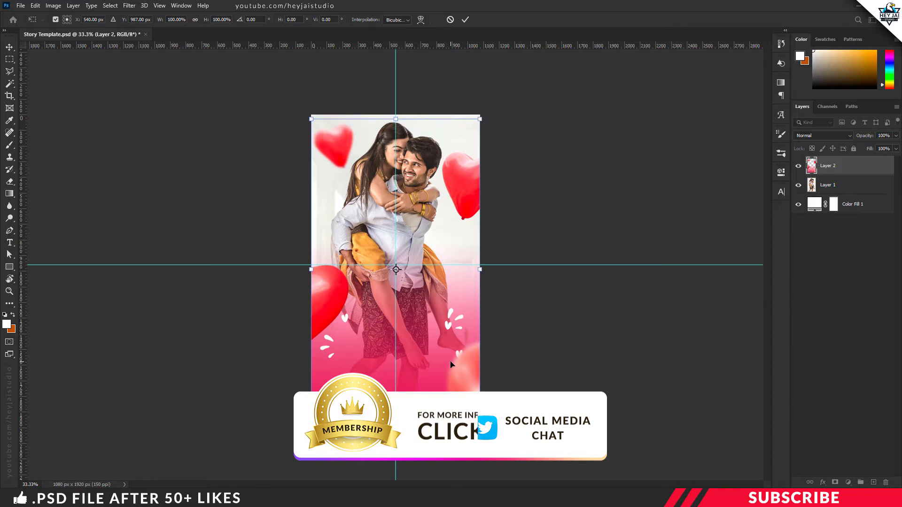
key(Return)
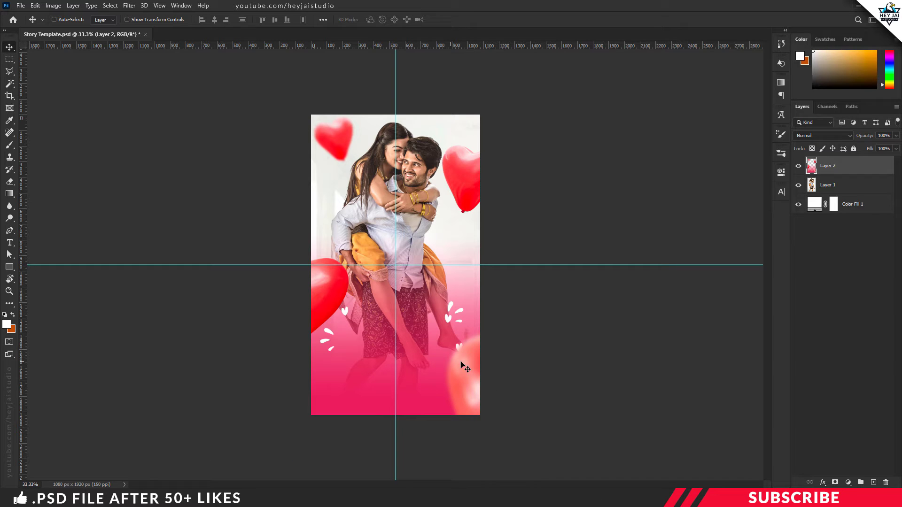
Add a new layer, set the foreground to white, and choose Dancing Script.
click(873, 481)
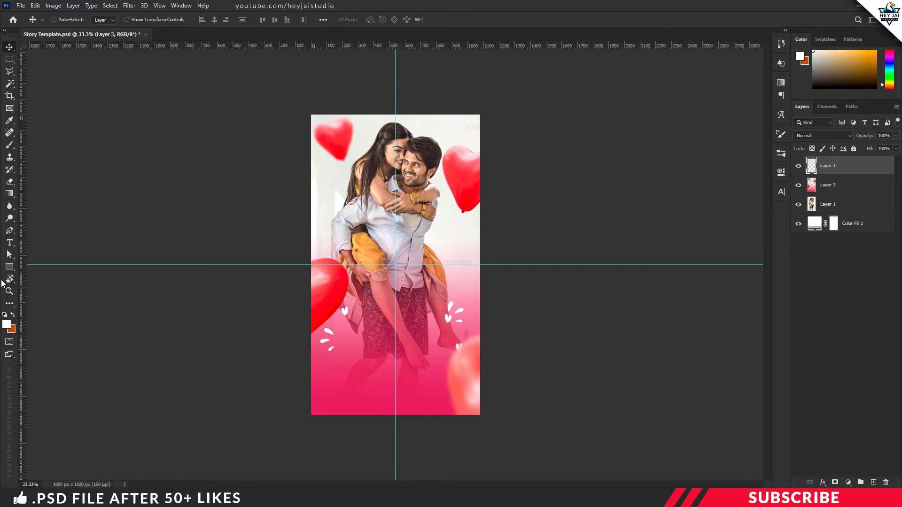
click(7, 324)
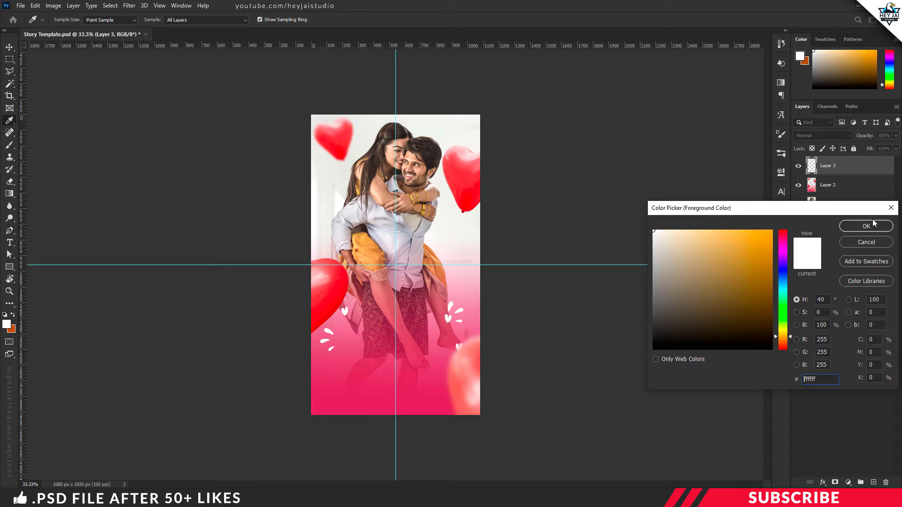
click(866, 226)
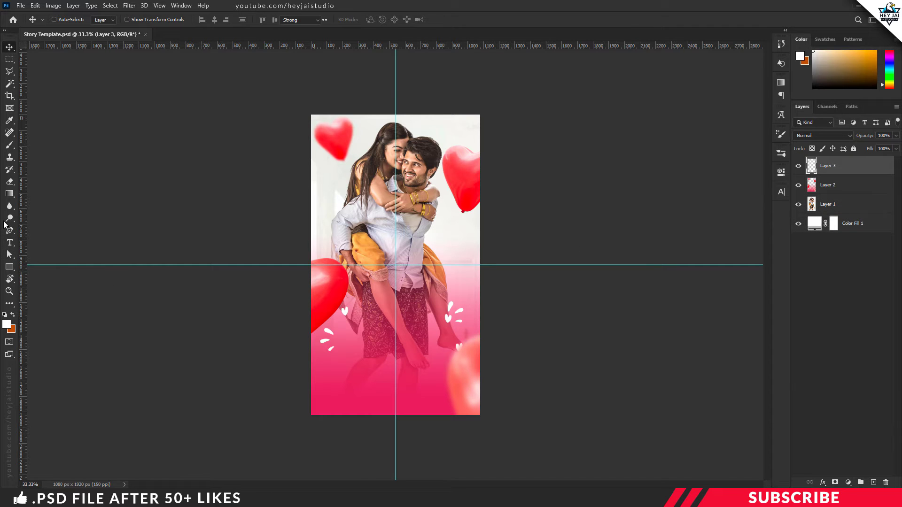
click(9, 242)
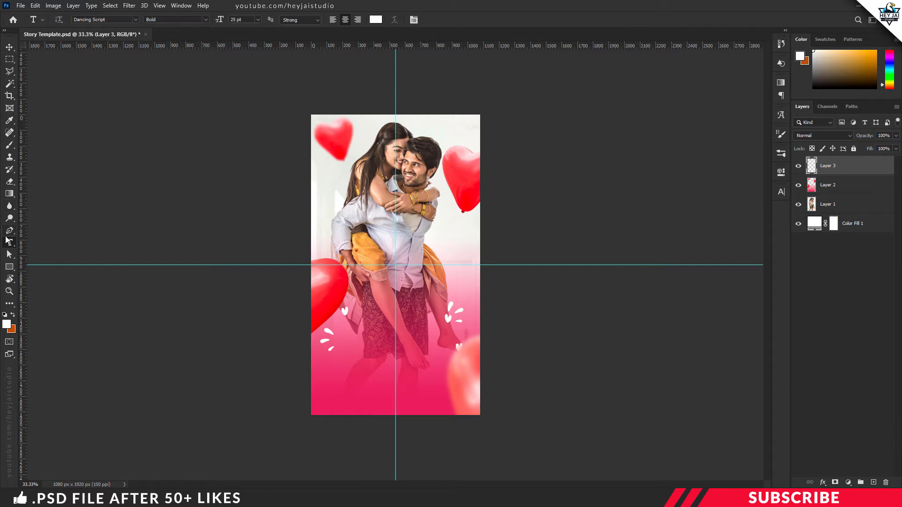
click(114, 21)
Type 'To be with' on the pink area and enlarge it.
click(367, 346)
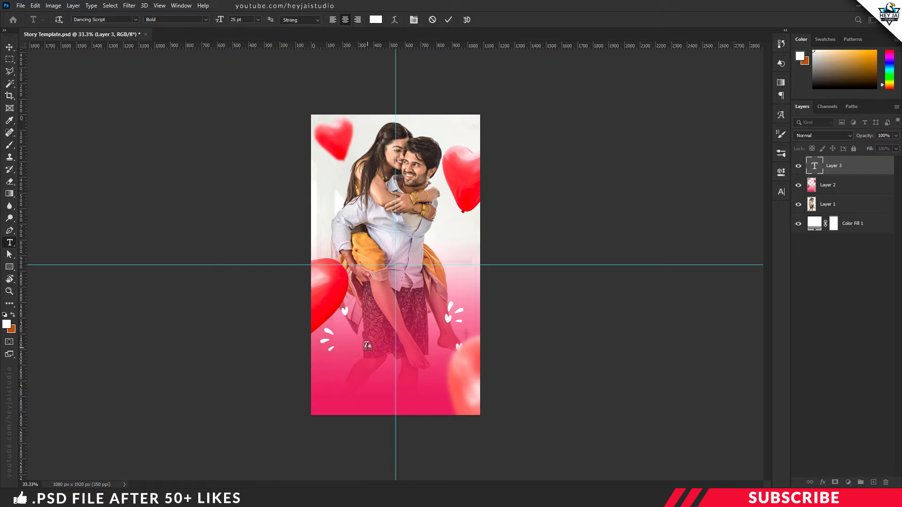
text(To be with)
key(ctrl+a)
key(ctrl+Return)
key(ctrl+t)
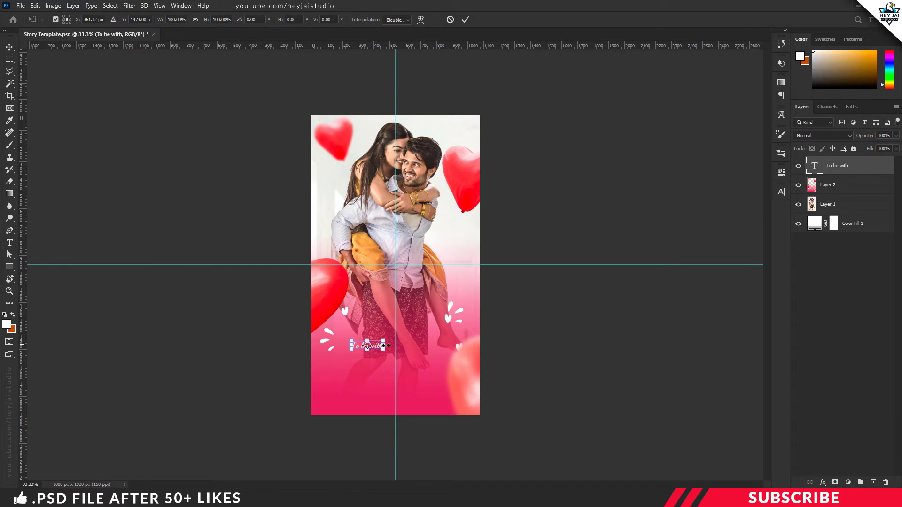
drag(385, 346, 437, 328)
key(Return)
Add a second line 'you thats all i want' to the text.
click(435, 328)
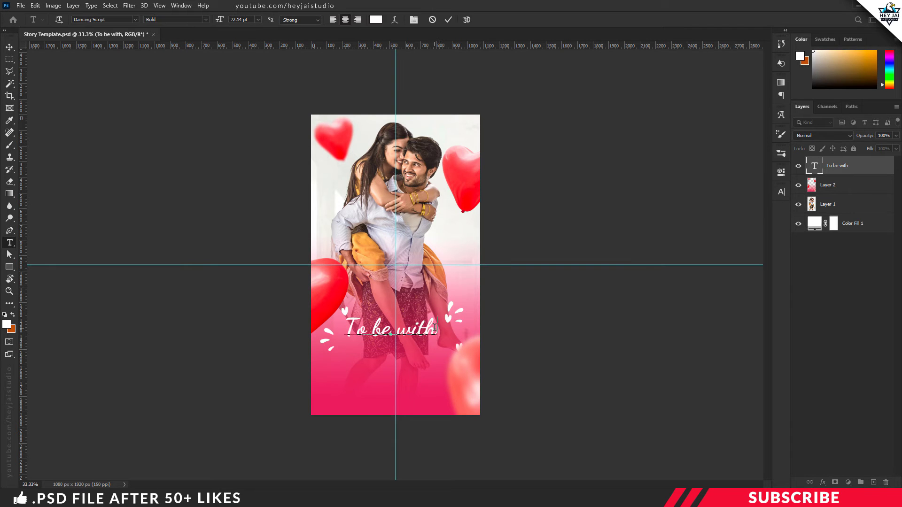
key(Return)
text(you thats all i want)
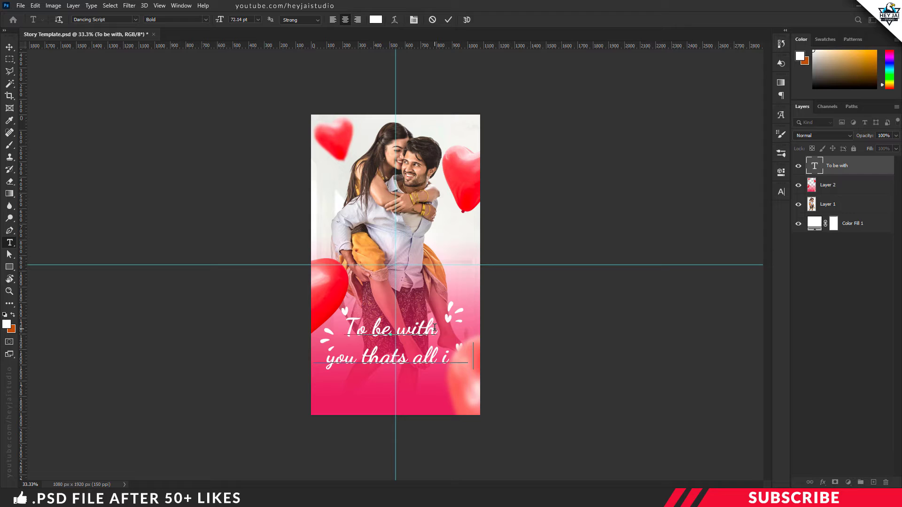
key(ctrl+Return)
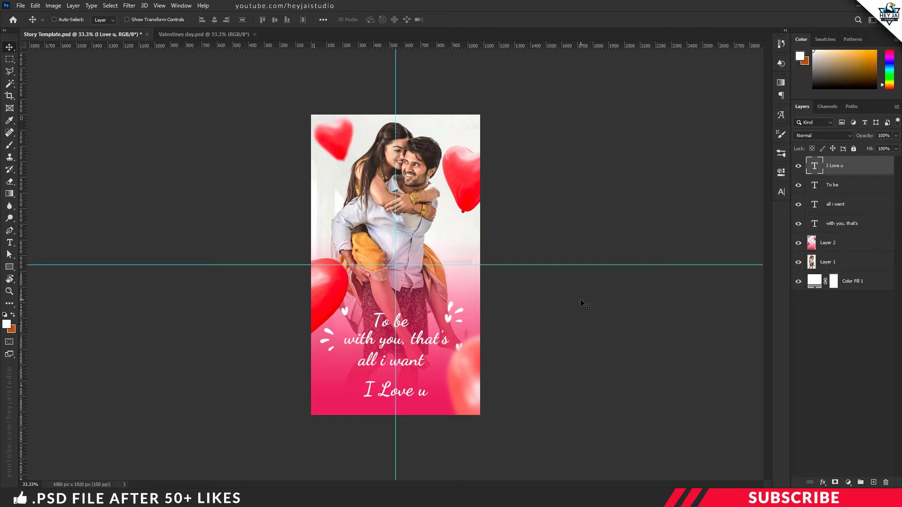
Zoom in and back out to check the story, then undo the last change.
key(ctrl+plus)
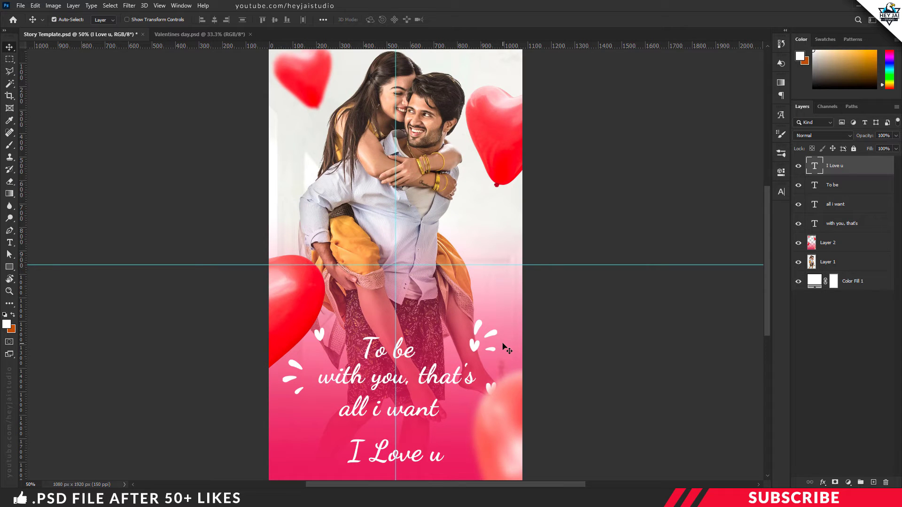
key(ctrl+minus)
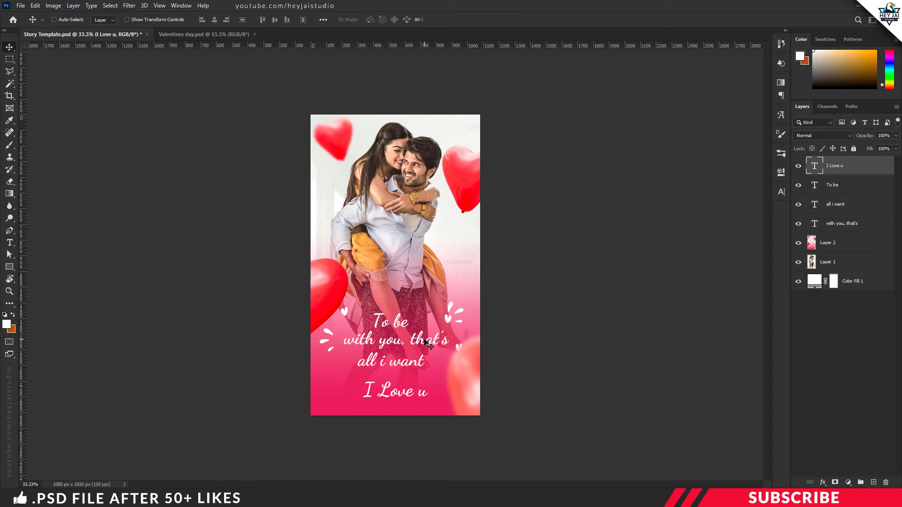
key(ctrl+z)
key(ctrl+z)
Select all four text layers and merge them with Layer > Merge Layers.
key(ctrl)
shift+click(843, 223)
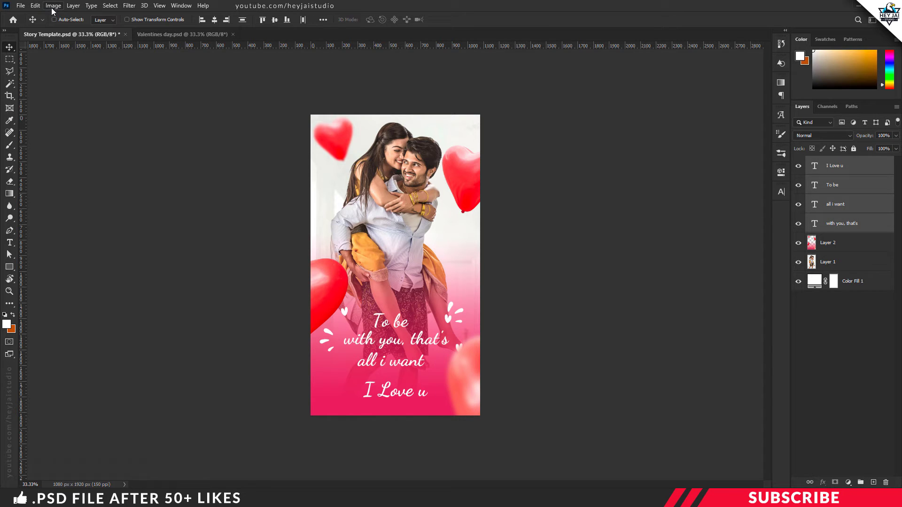
click(73, 6)
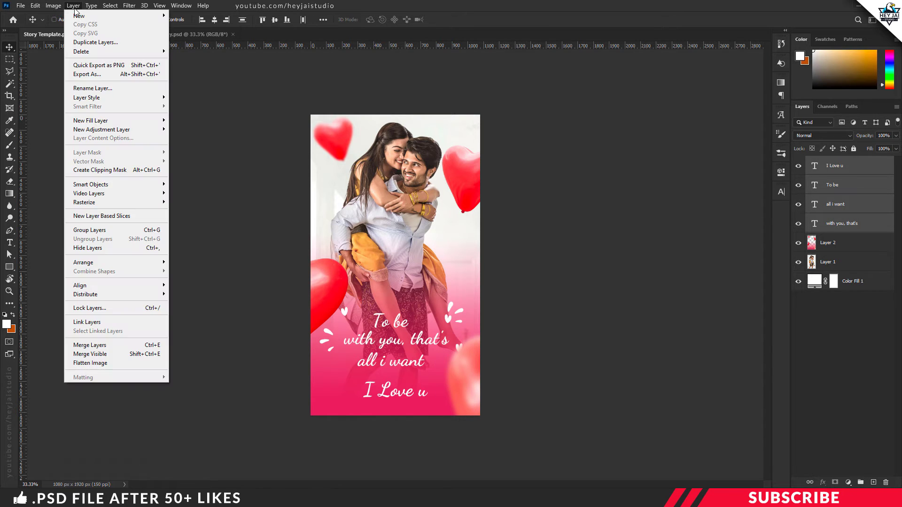
click(89, 345)
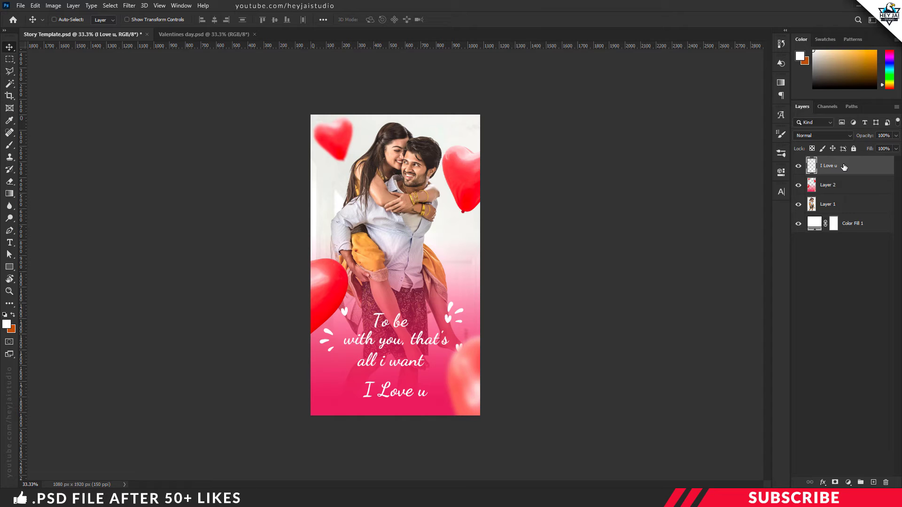
Add a new Screen-blended layer and set the foreground colour to orange.
click(874, 483)
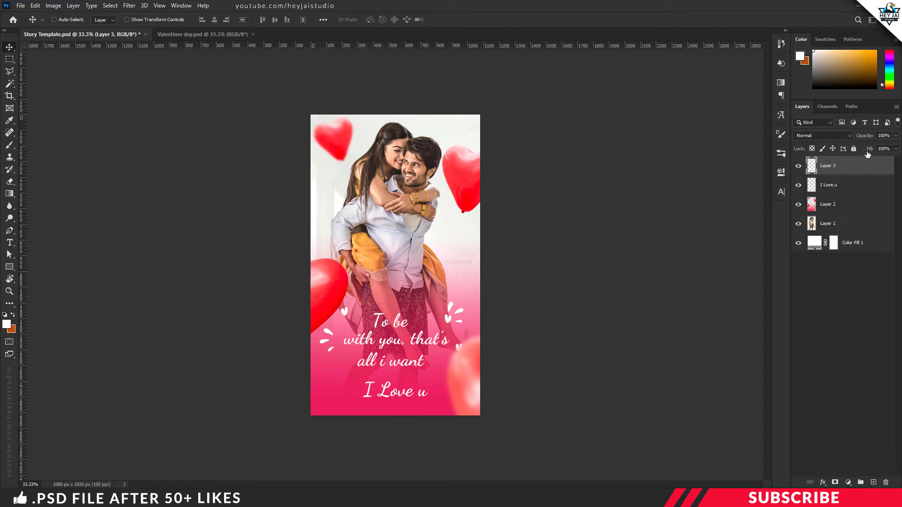
click(852, 136)
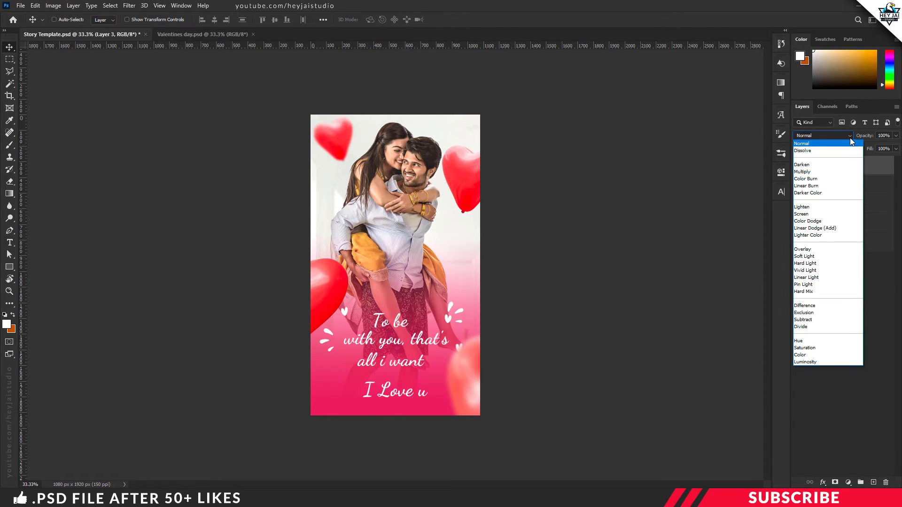
click(829, 214)
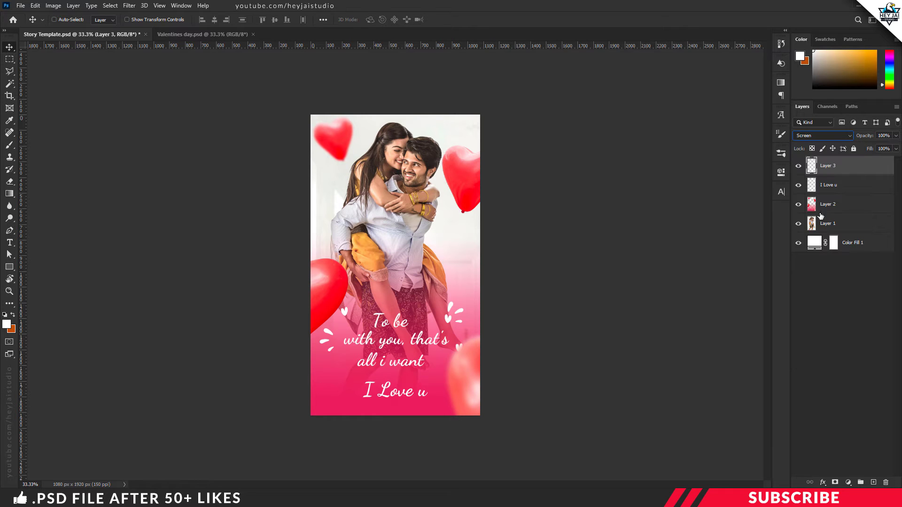
click(7, 325)
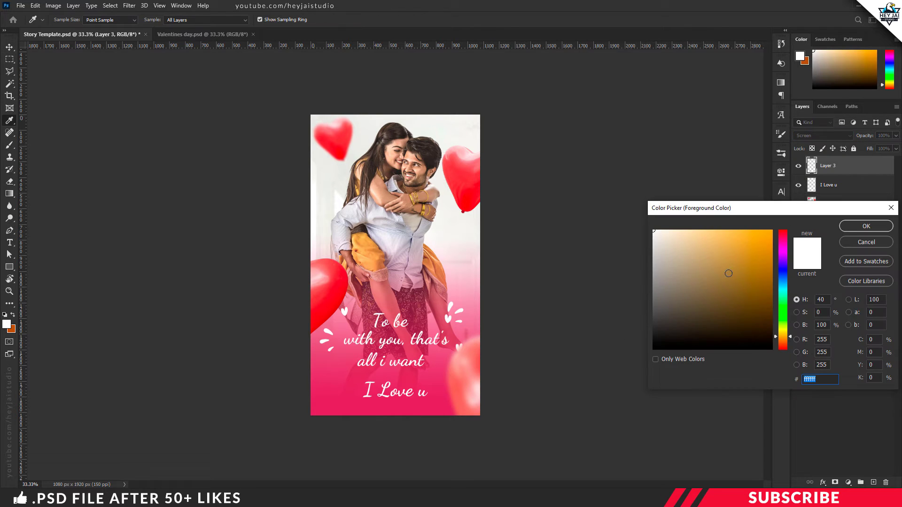
drag(744, 234, 754, 233)
click(867, 226)
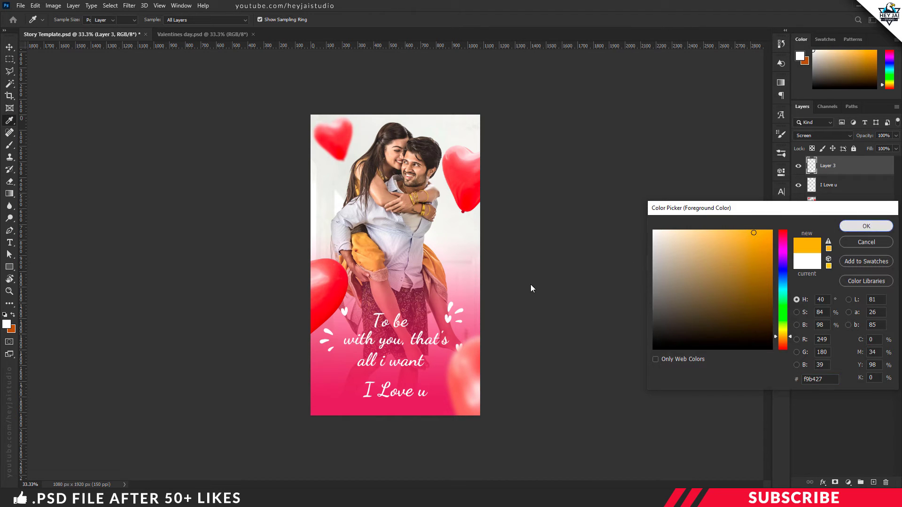
Paint orange glows with an enlarged Soft Round brush over the hair, hearts and man.
key(b)
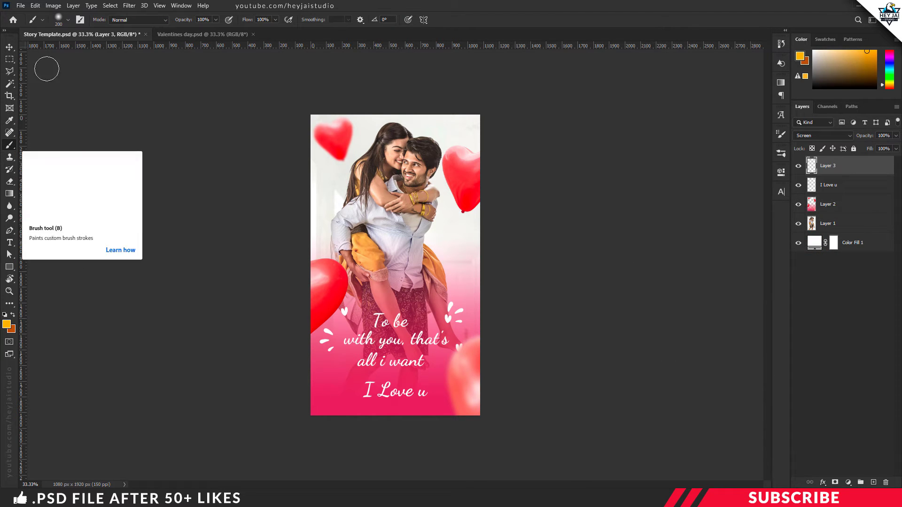
click(67, 20)
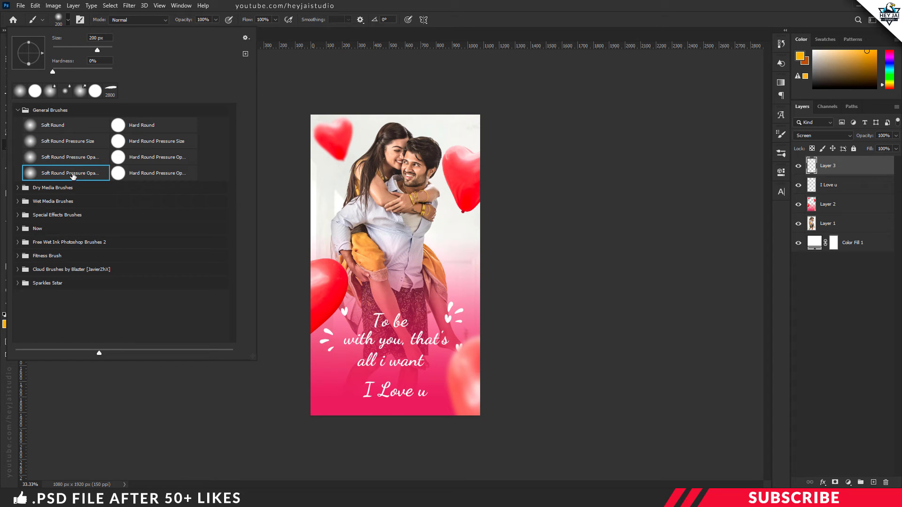
click(459, 33)
key(bracketright)
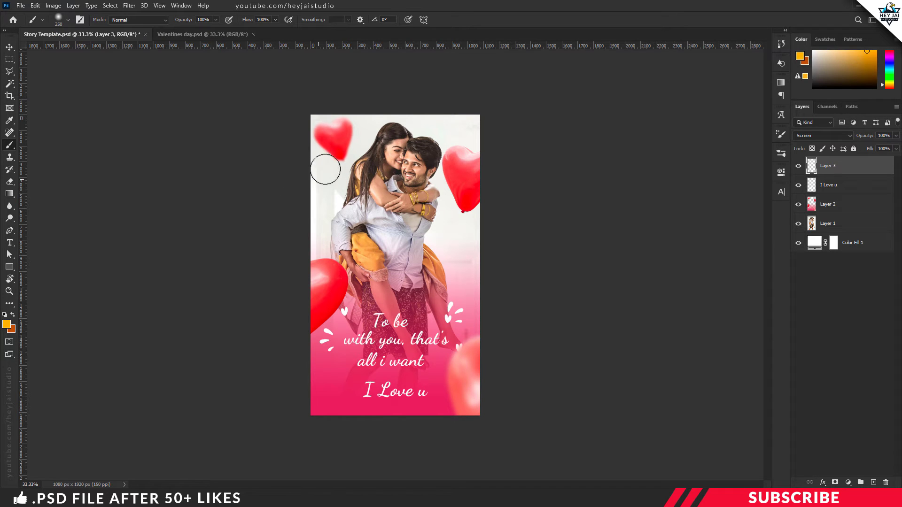
key(bracketright)
key(bracketright)
key(bracketright)
key(bracketright)
key(bracketright)
key(bracketright)
key(bracketright)
click(357, 167)
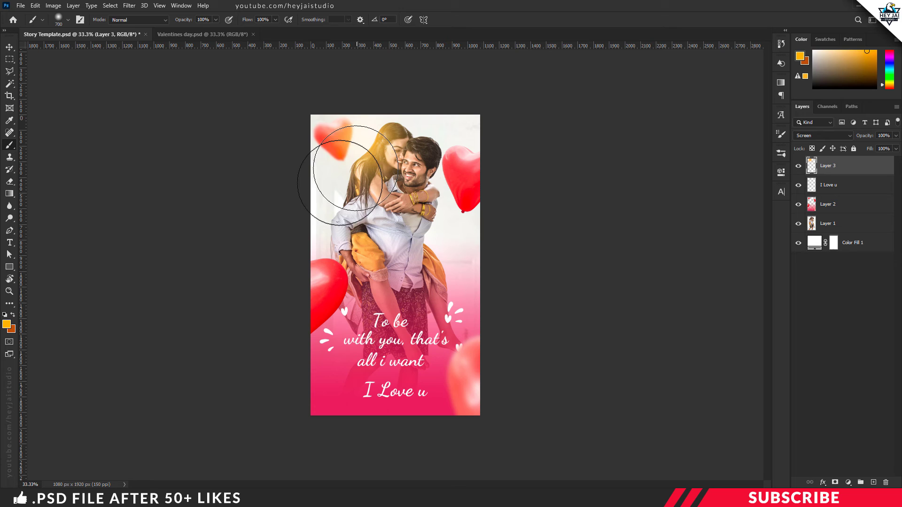
click(313, 202)
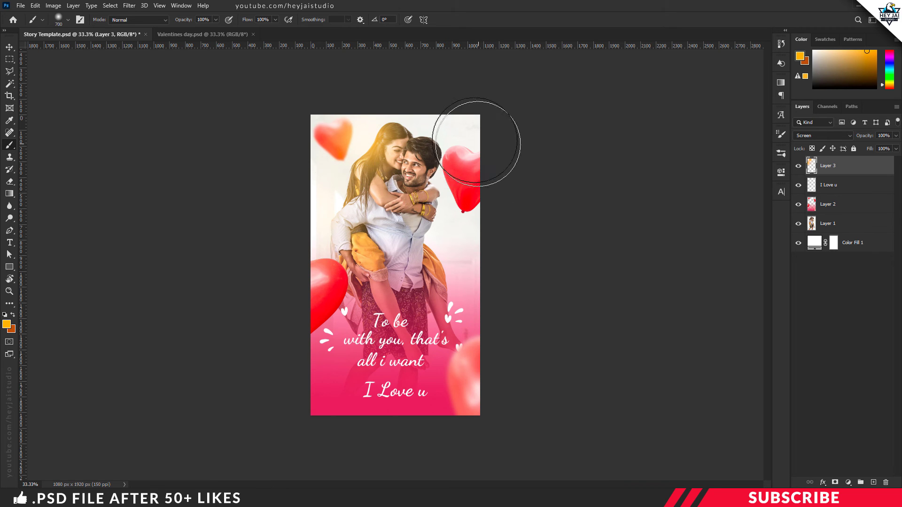
click(450, 256)
key(bracketright)
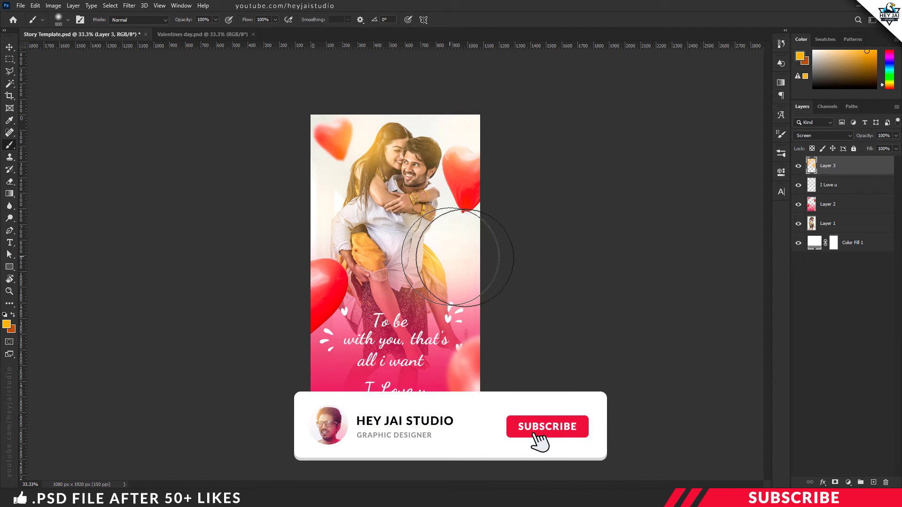
click(798, 167)
click(799, 167)
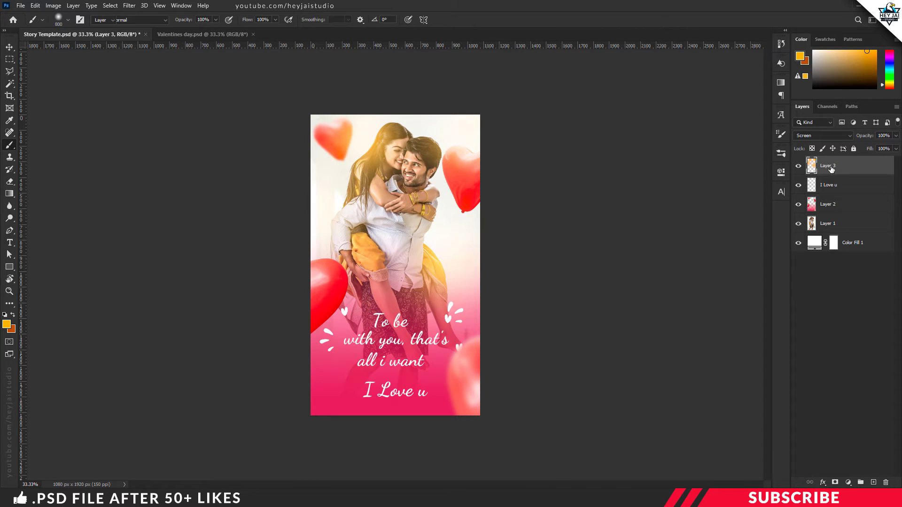
Convert Color Fill 1 and Layer 1 into smart objects.
key(v)
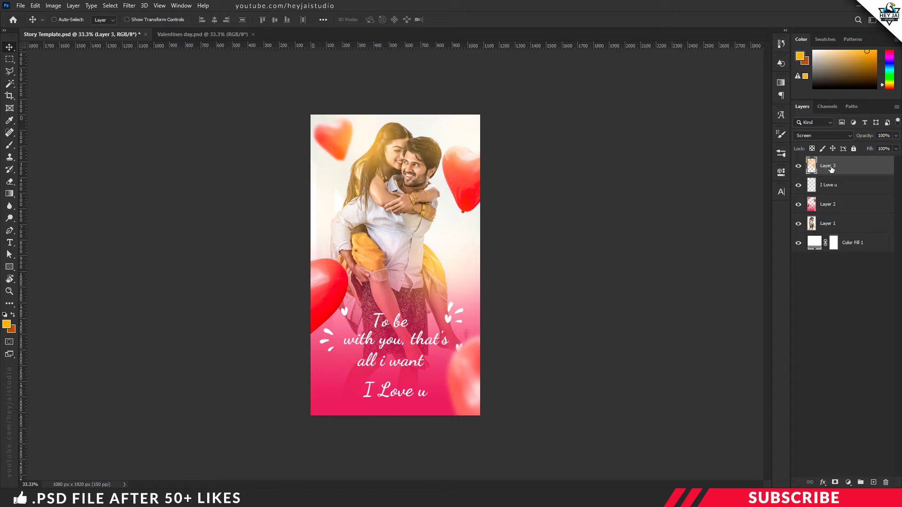
click(858, 242)
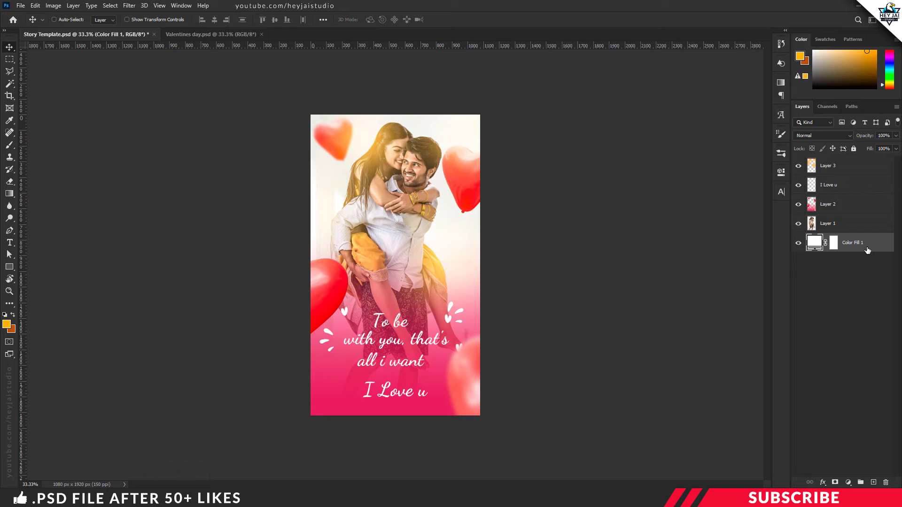
right_click(865, 244)
click(784, 222)
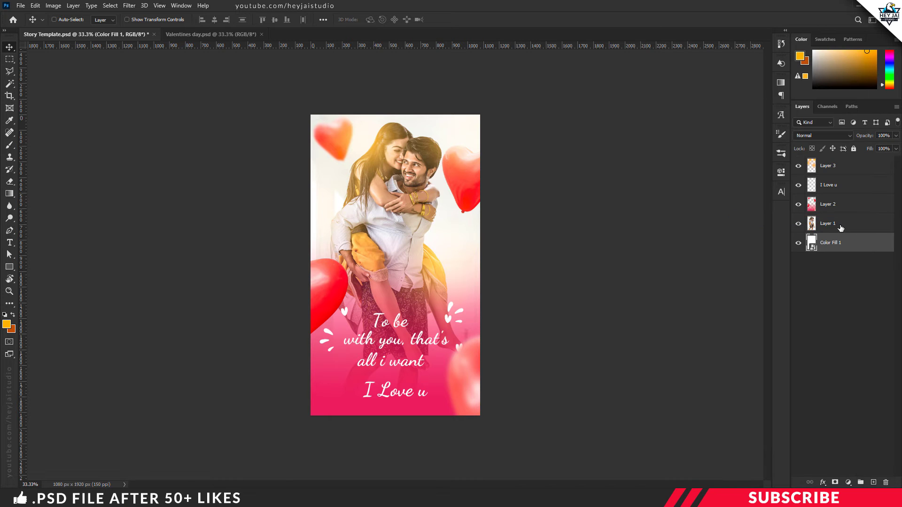
click(855, 224)
right_click(842, 224)
click(780, 222)
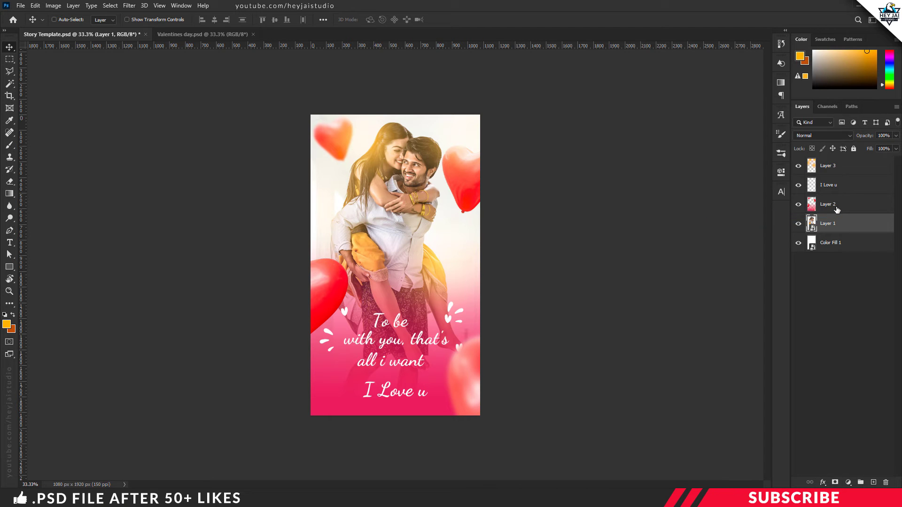
Convert Layer 2, I Love u and Layer 3 into smart objects.
click(836, 207)
right_click(836, 207)
click(755, 221)
click(836, 189)
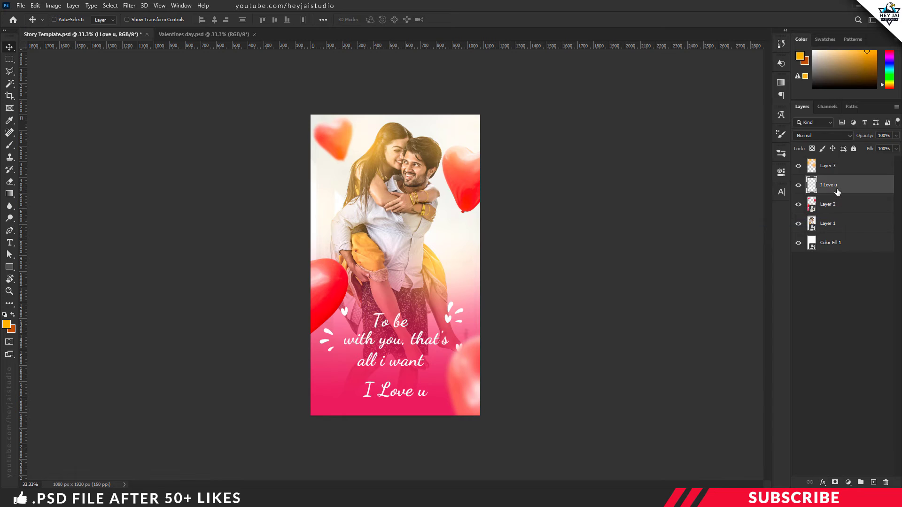
right_click(838, 191)
click(763, 225)
click(848, 172)
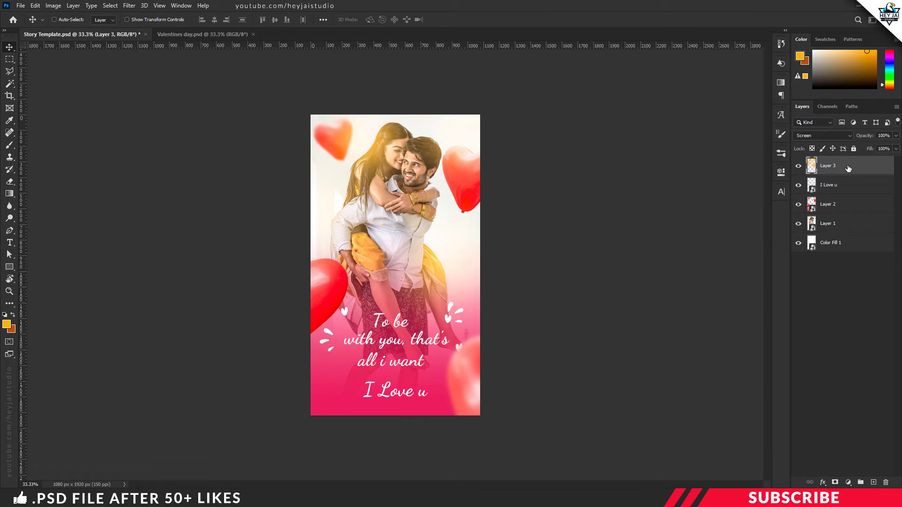
right_click(848, 172)
click(770, 221)
Rename the bottom three layers 1, 2 and 3.
double_click(831, 243)
text(1)
key(Return)
double_click(831, 224)
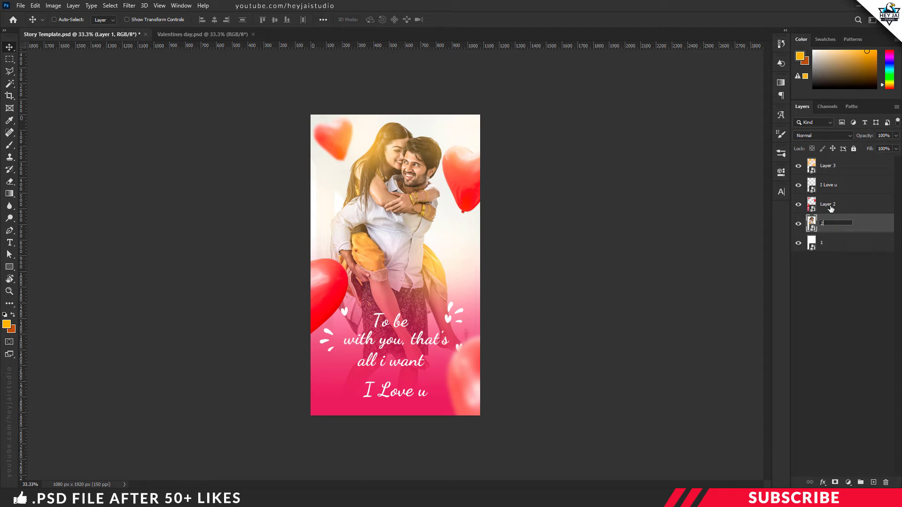
text(2)
key(Return)
double_click(831, 205)
text(3)
key(Return)
Rename the top two layers 4 and 5, making the glow layer 5.
double_click(831, 186)
text(4)
key(Return)
double_click(828, 166)
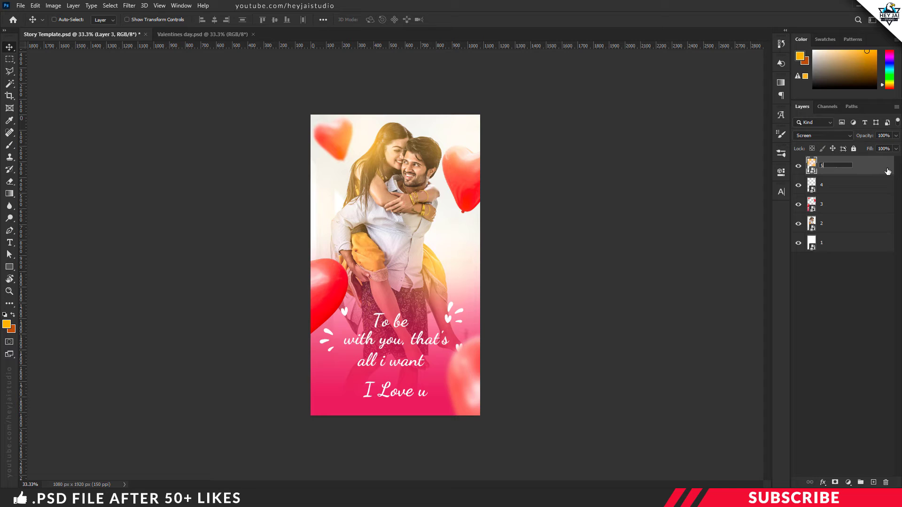
text(5)
key(Return)
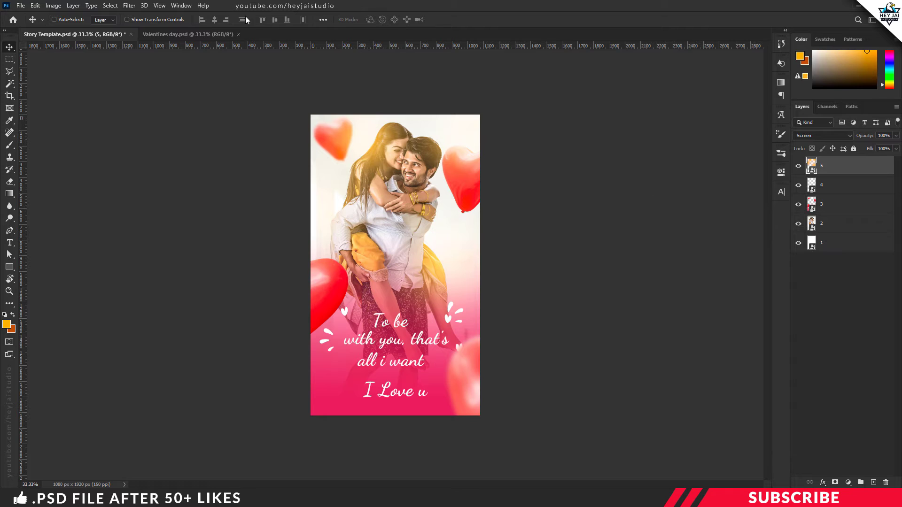
Show the Timeline panel, create a video timeline, and zoom it out.
click(177, 7)
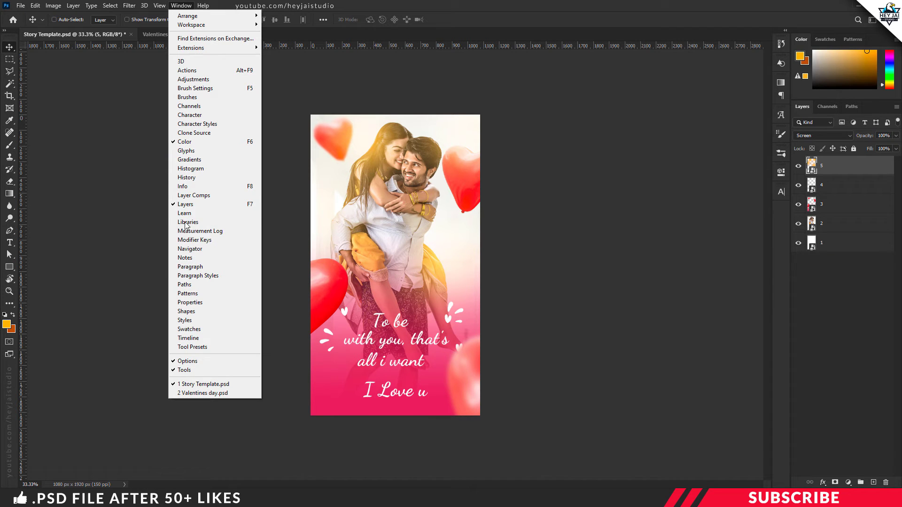
click(205, 338)
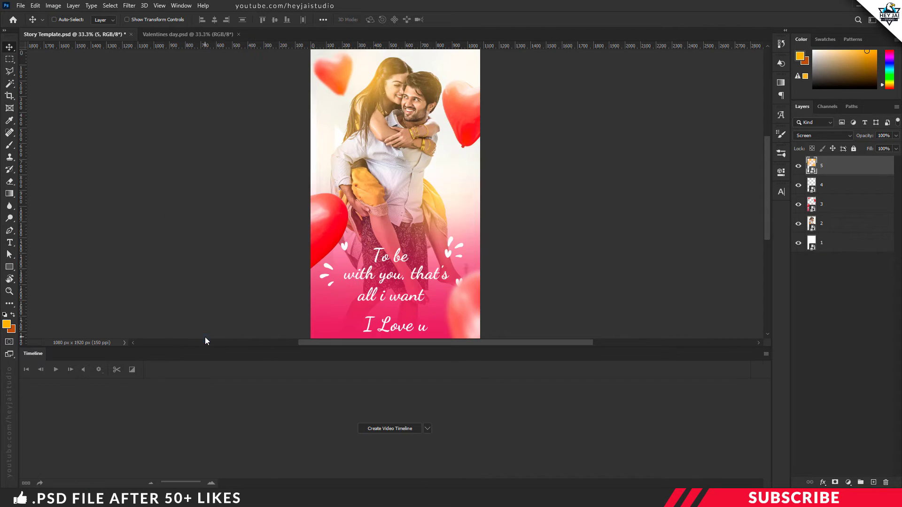
click(389, 429)
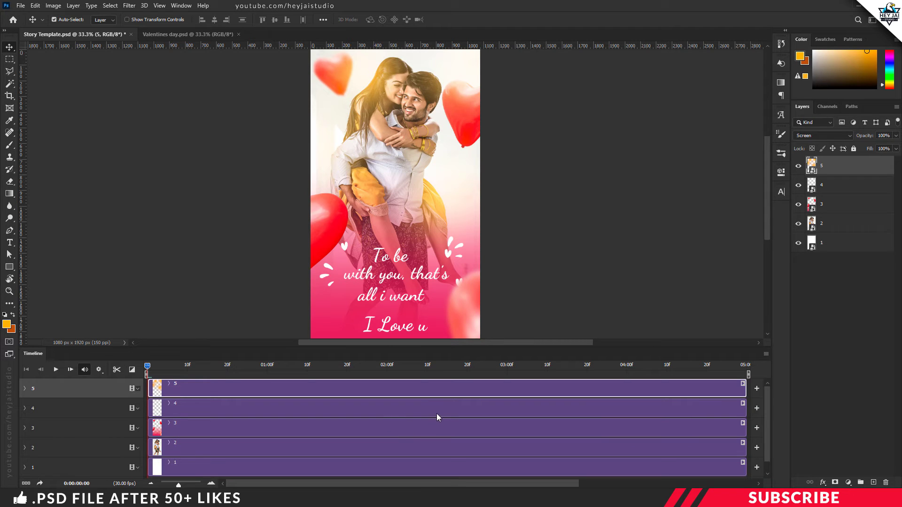
click(152, 485)
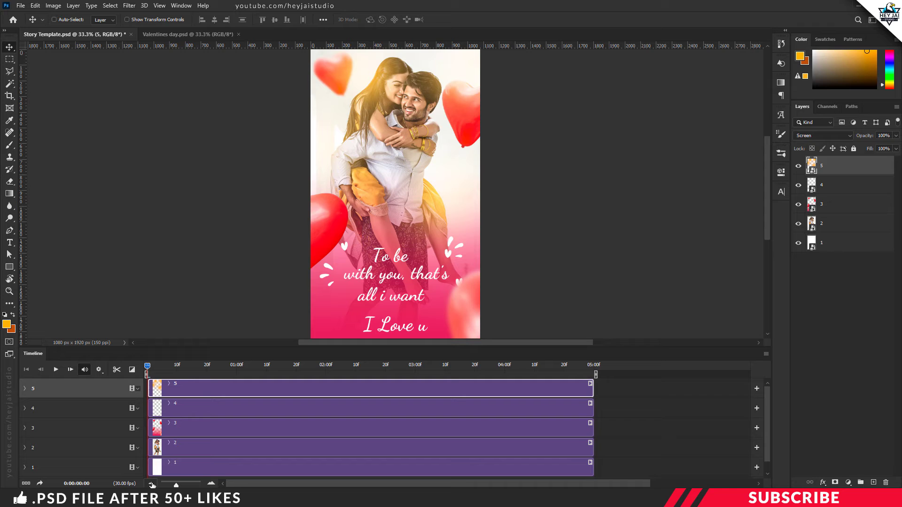
click(152, 485)
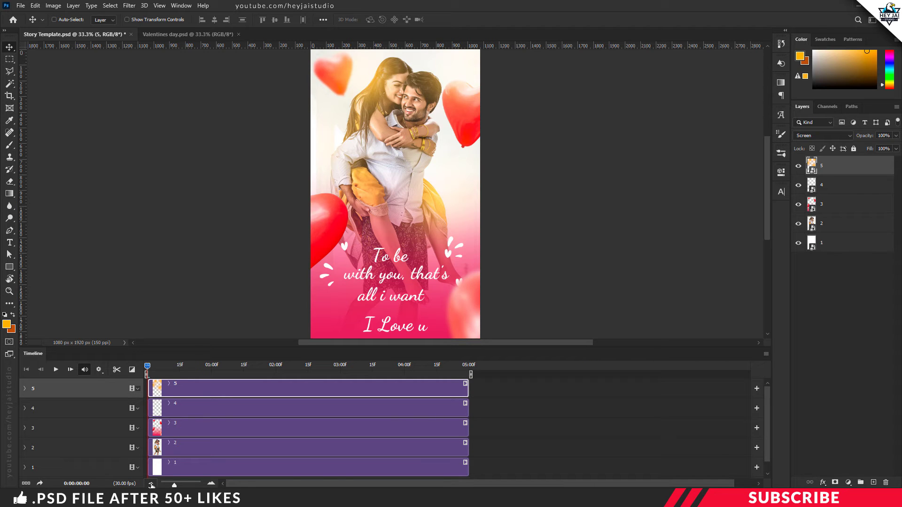
Extend layer 1's clip to 10:00 and preview the frame at that mark.
click(354, 473)
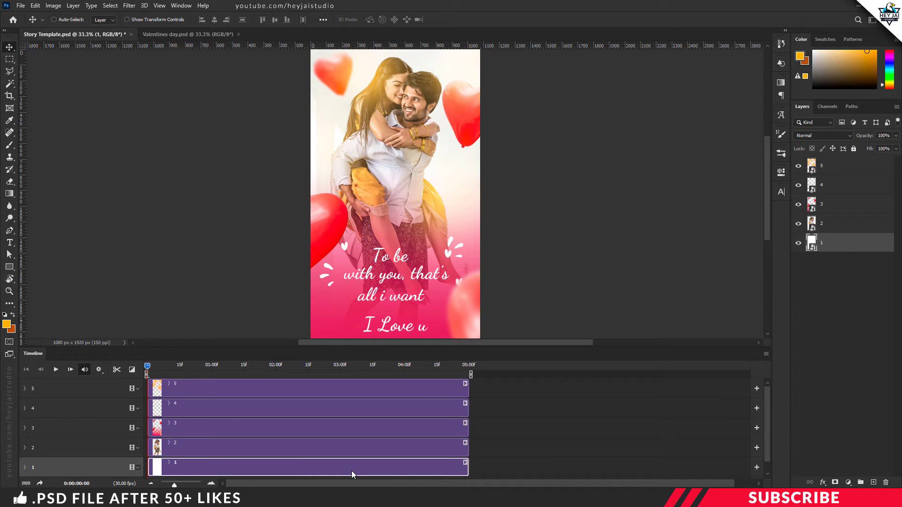
drag(468, 469, 702, 467)
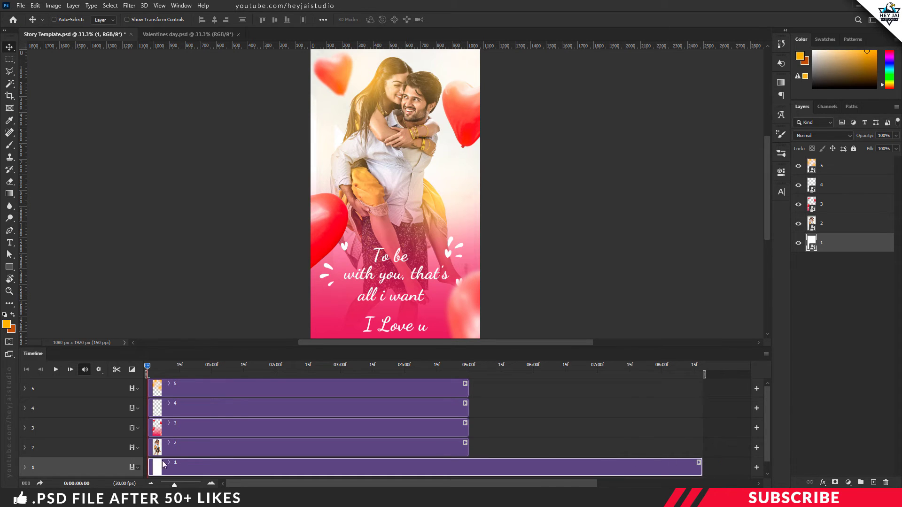
click(150, 485)
drag(527, 467, 592, 468)
drag(592, 367, 588, 366)
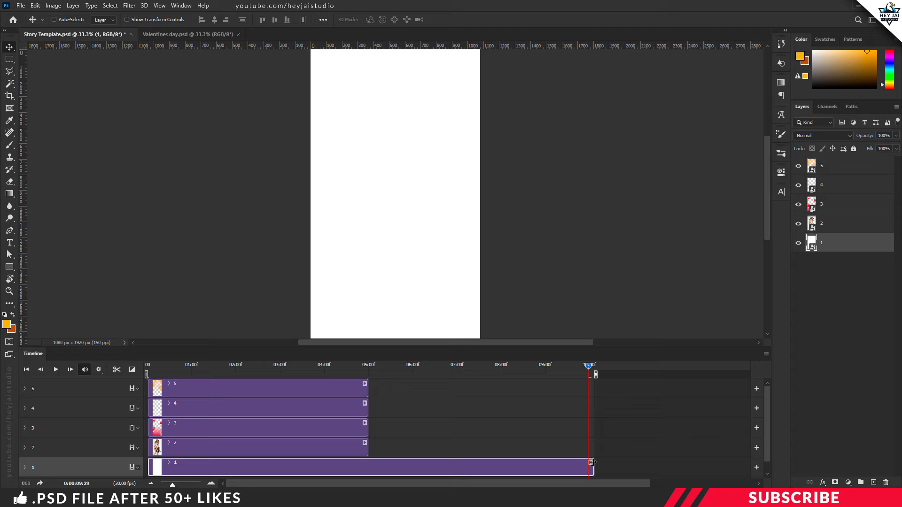
drag(590, 467, 588, 467)
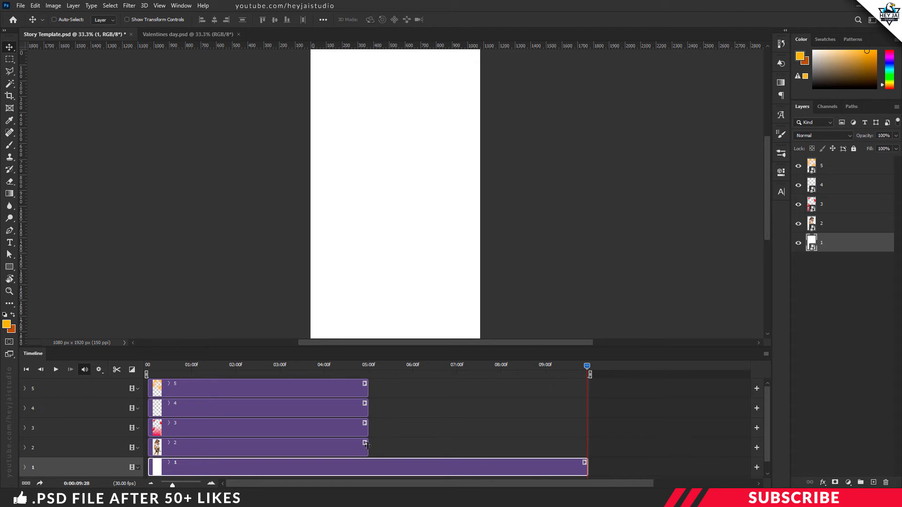
Stretch the clips of layers 2, 3, 4 and 5 to about 10 seconds.
drag(367, 445, 588, 445)
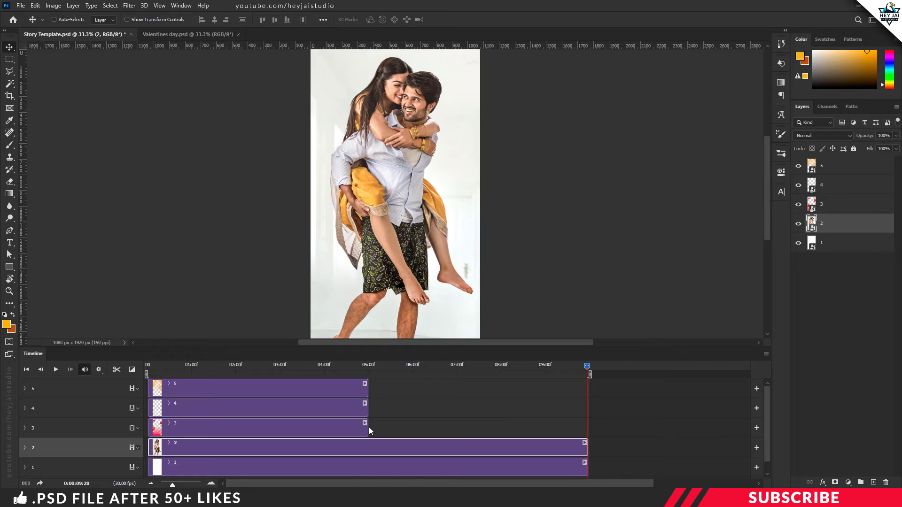
drag(369, 431, 588, 428)
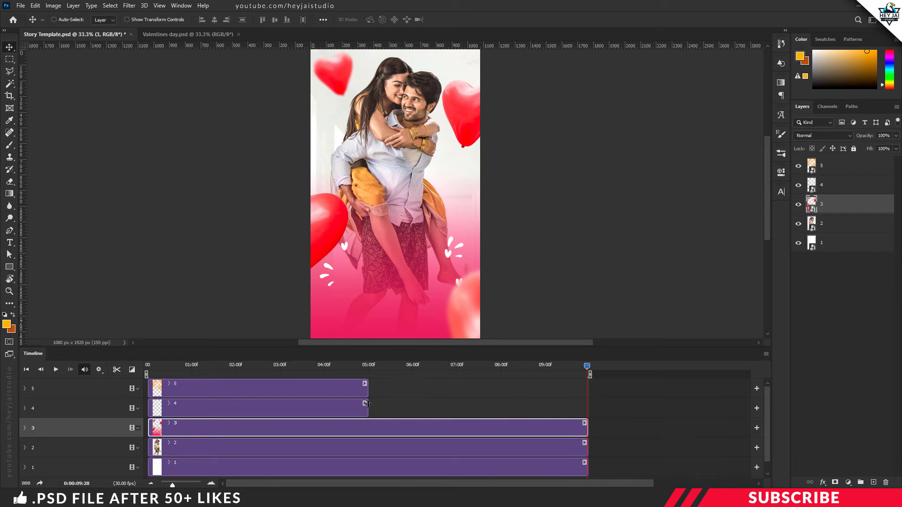
drag(367, 403, 587, 404)
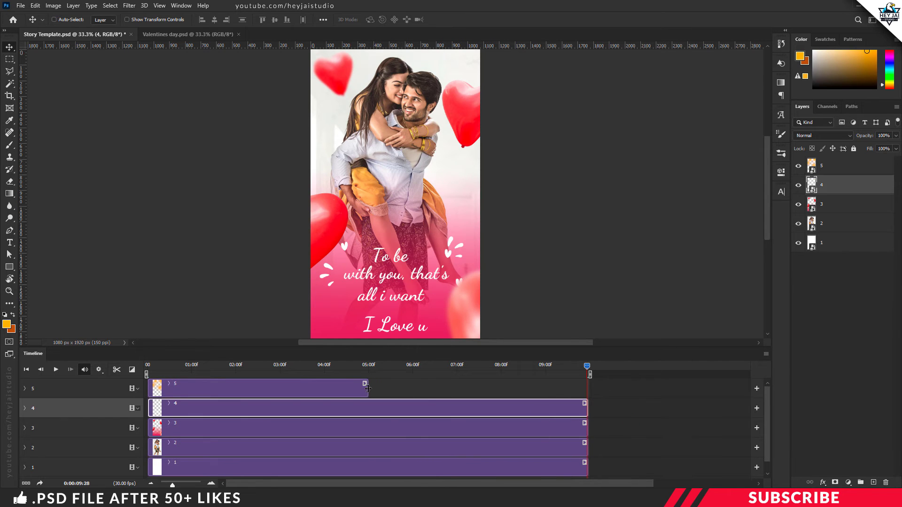
drag(368, 388, 588, 388)
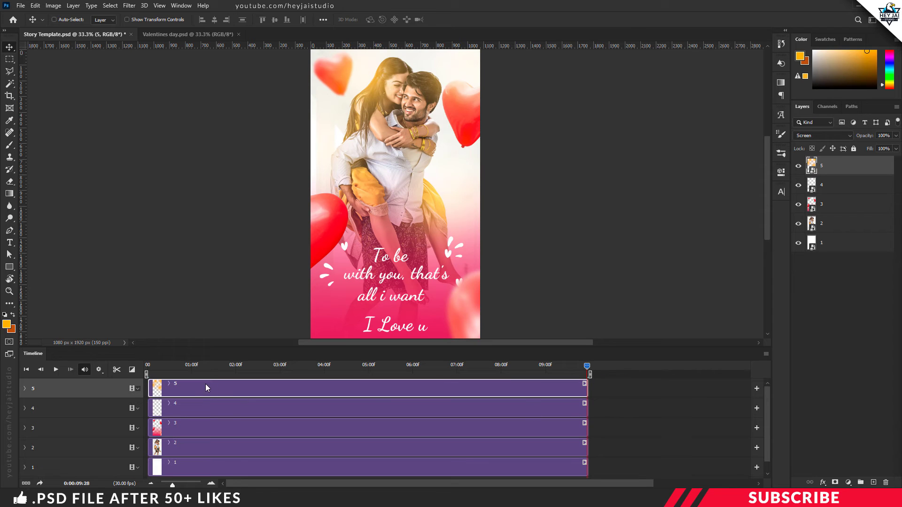
Trim layer 2's clip to start at 00:16 and add a Fade transition to its start.
click(175, 365)
click(186, 450)
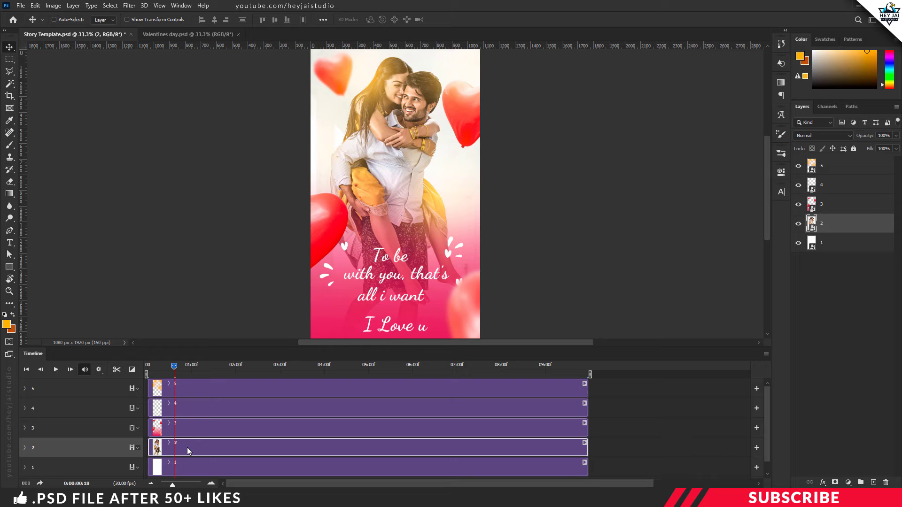
drag(174, 366, 172, 368)
drag(149, 447, 172, 449)
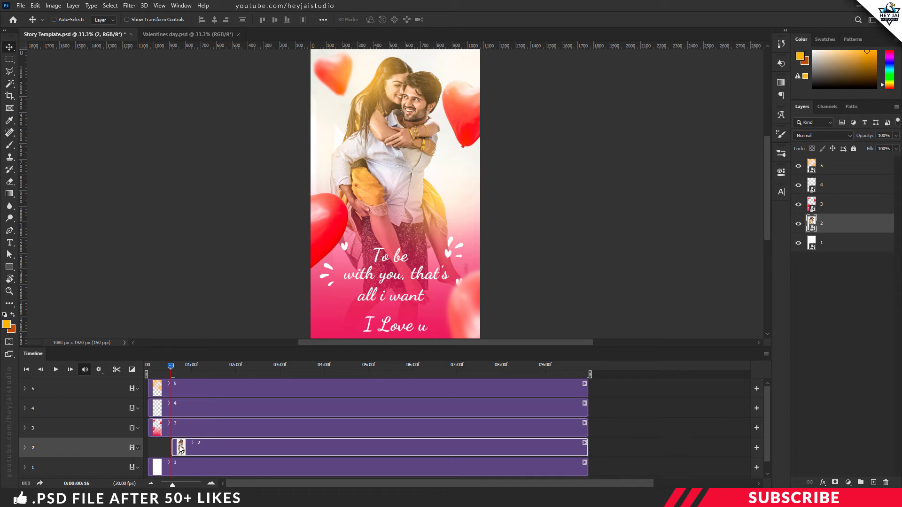
click(133, 371)
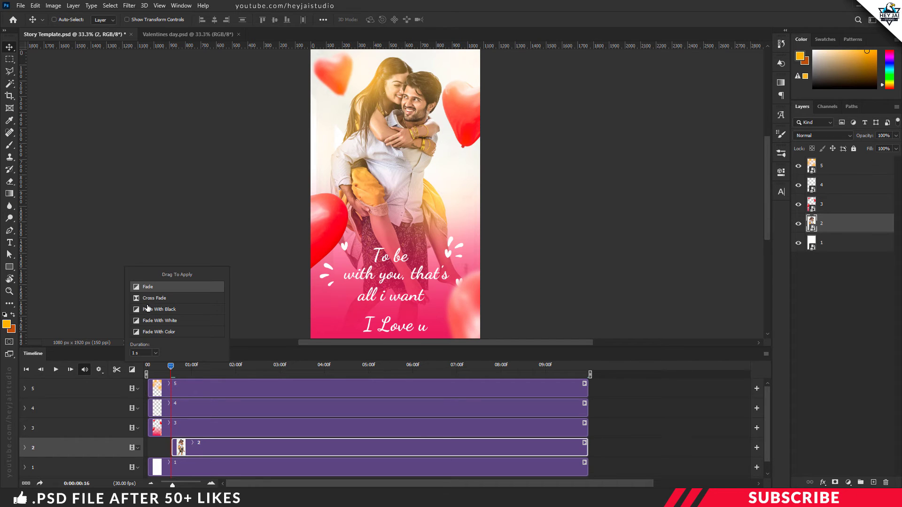
drag(146, 288, 222, 451)
click(200, 430)
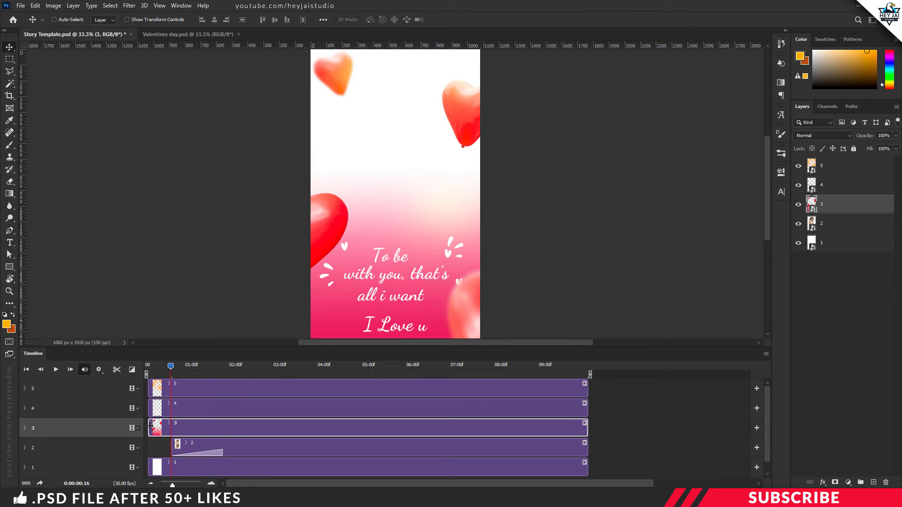
Trim layer 3's and layer 4's clips to start later (layer 4 at 02:25), each with a starting Fade.
drag(151, 425, 227, 428)
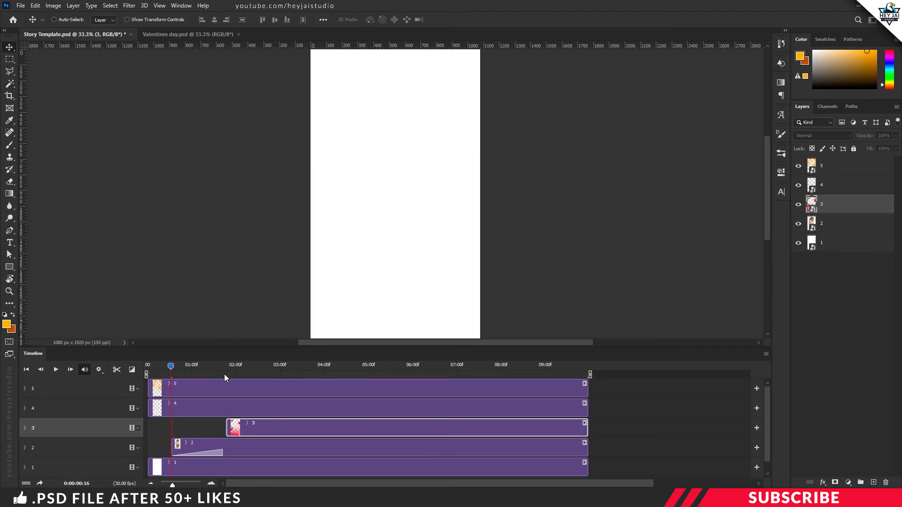
click(132, 370)
drag(147, 289, 277, 432)
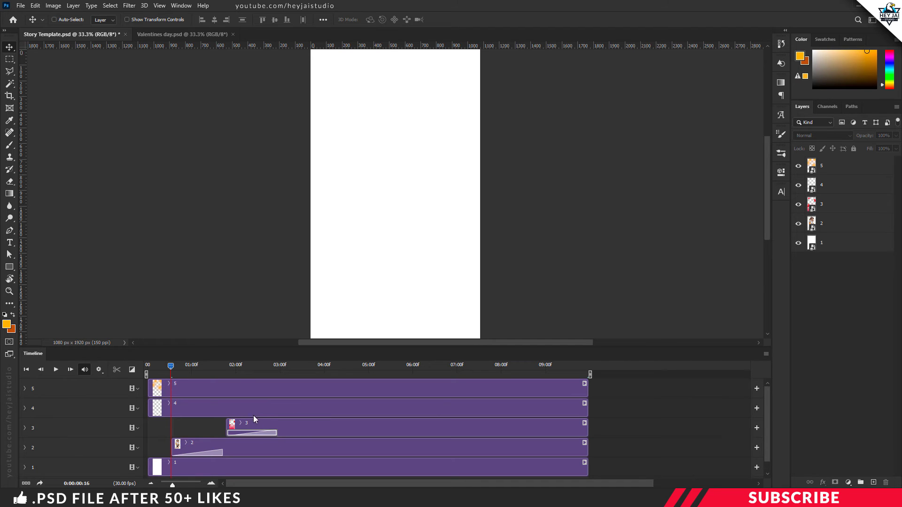
click(210, 411)
drag(150, 407, 283, 417)
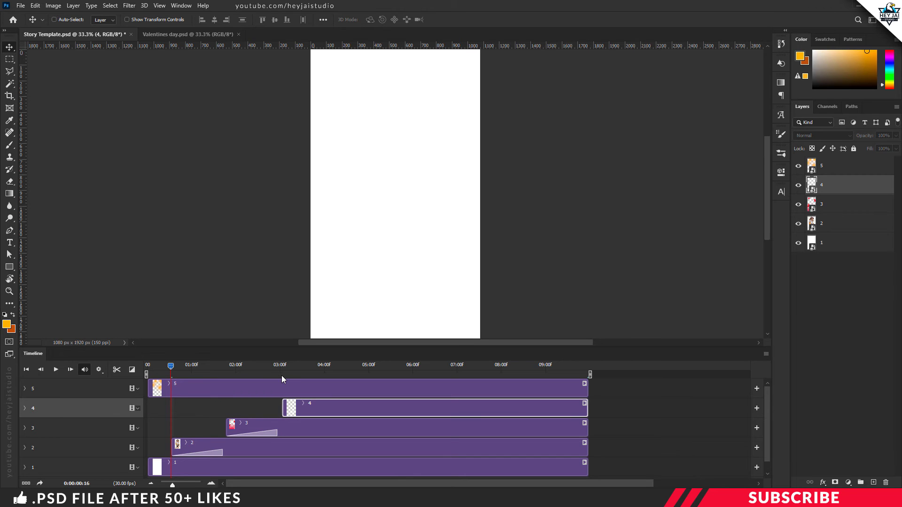
click(136, 369)
drag(148, 288, 300, 412)
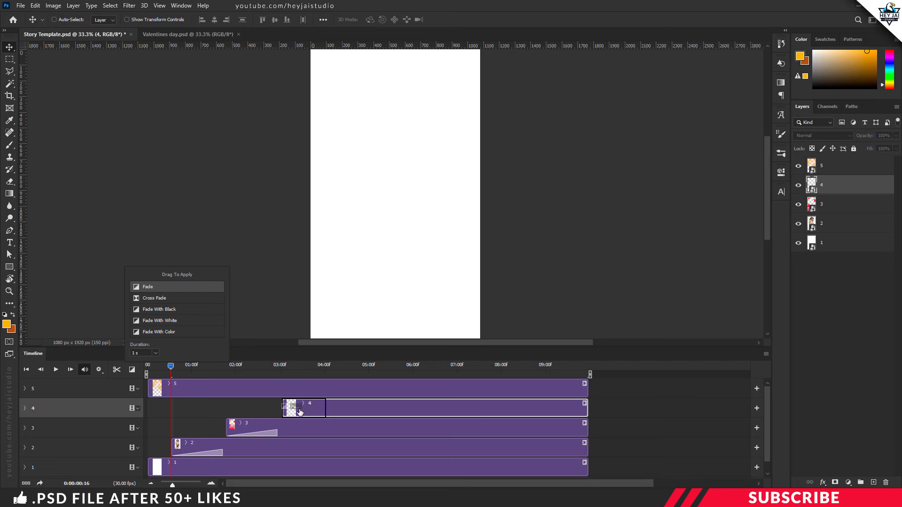
Trim layer 5's clip to start at 04:04 and add a Fade transition to its start.
click(250, 389)
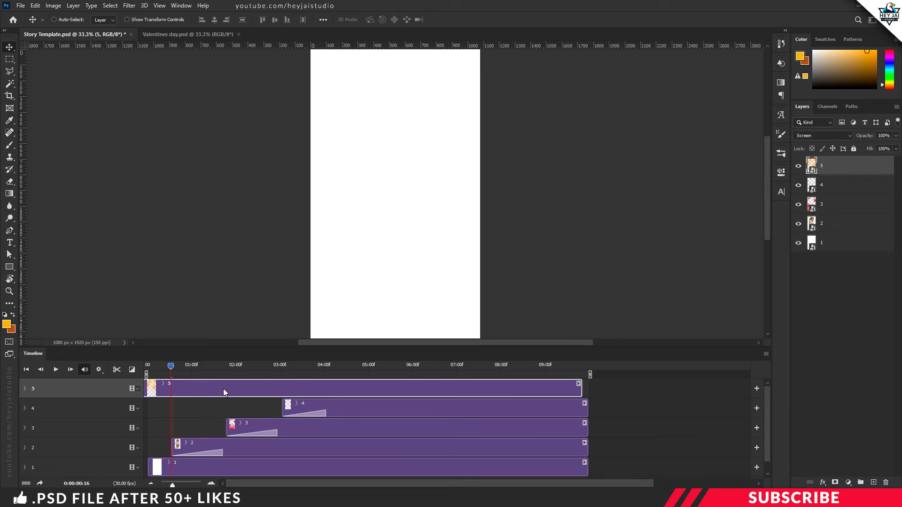
mouse_move(224, 388)
mouse_down()
mouse_move(233, 391)
mouse_move(224, 392)
mouse_up()
drag(146, 388, 343, 397)
click(132, 370)
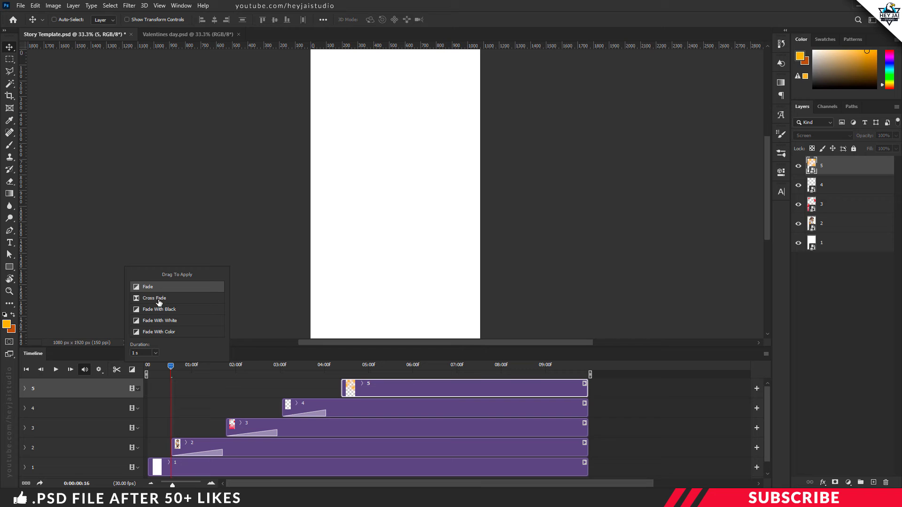
drag(153, 287, 359, 389)
click(314, 358)
drag(170, 369, 151, 372)
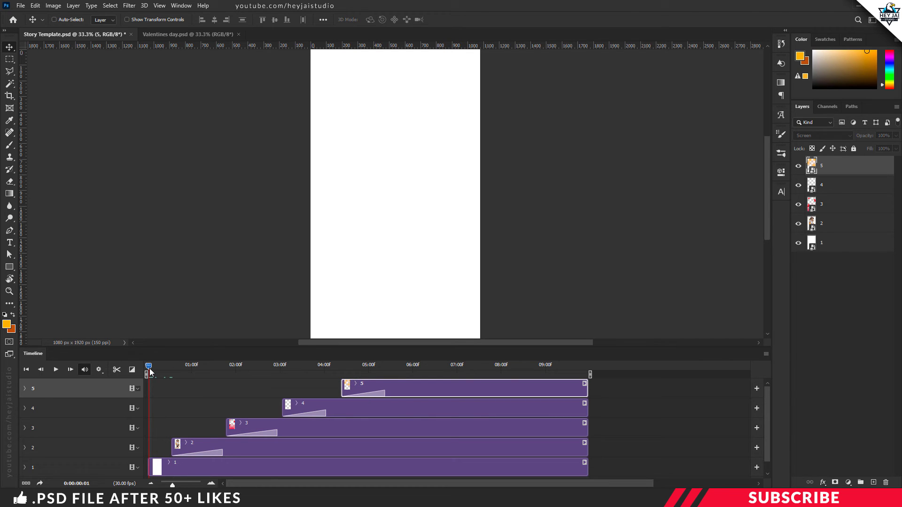
click(56, 370)
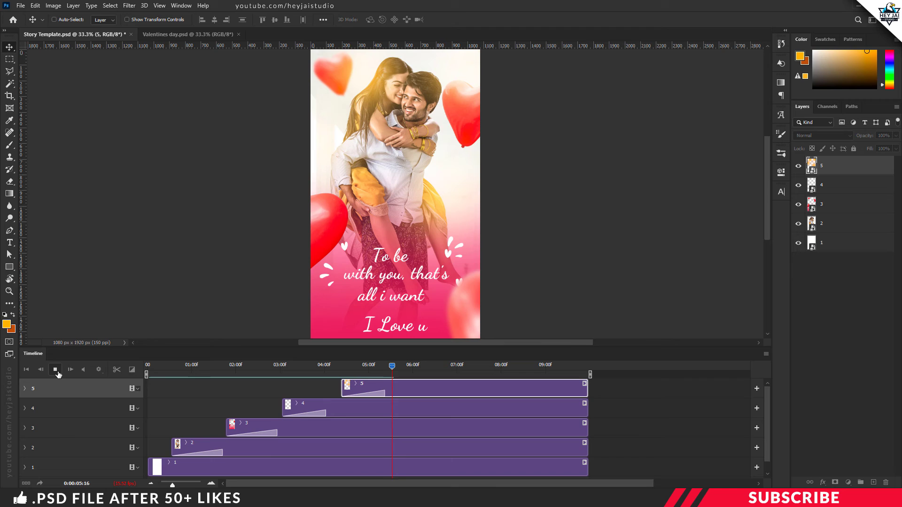
click(56, 371)
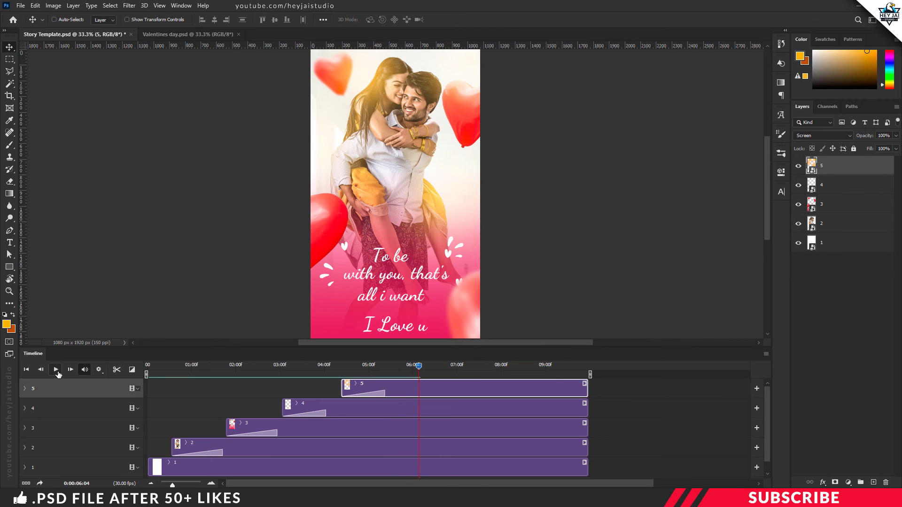
scroll(189, 414, down, 1)
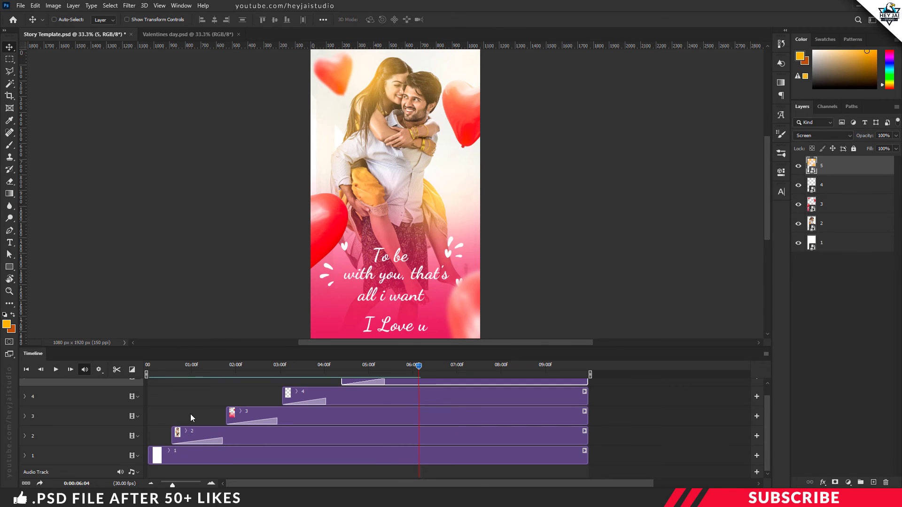
Add the Track.mp3 music file to the audio track.
click(136, 472)
click(164, 418)
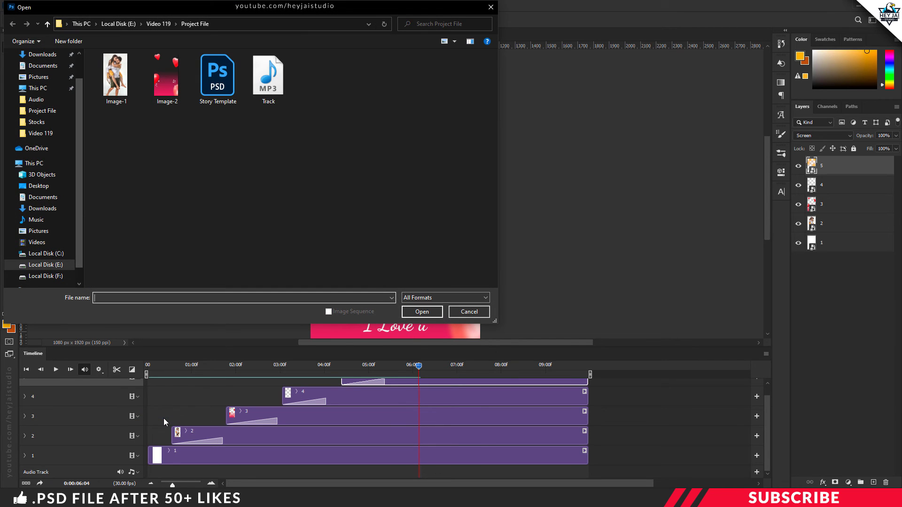
click(280, 89)
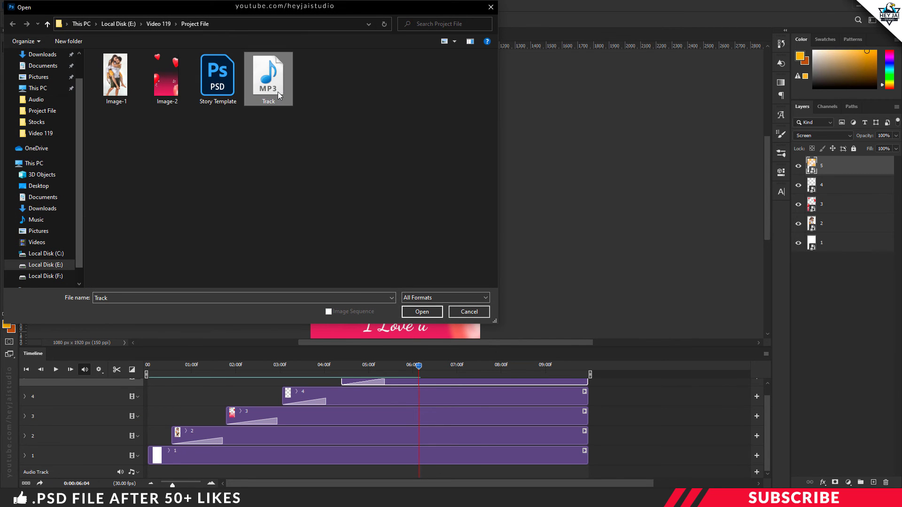
click(419, 309)
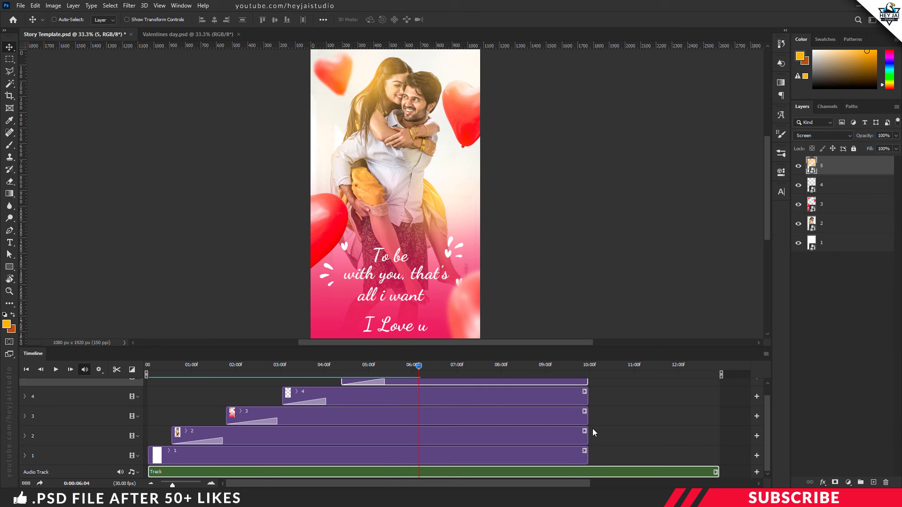
Split the audio at about 09:28 and delete the part past the video's end.
click(594, 366)
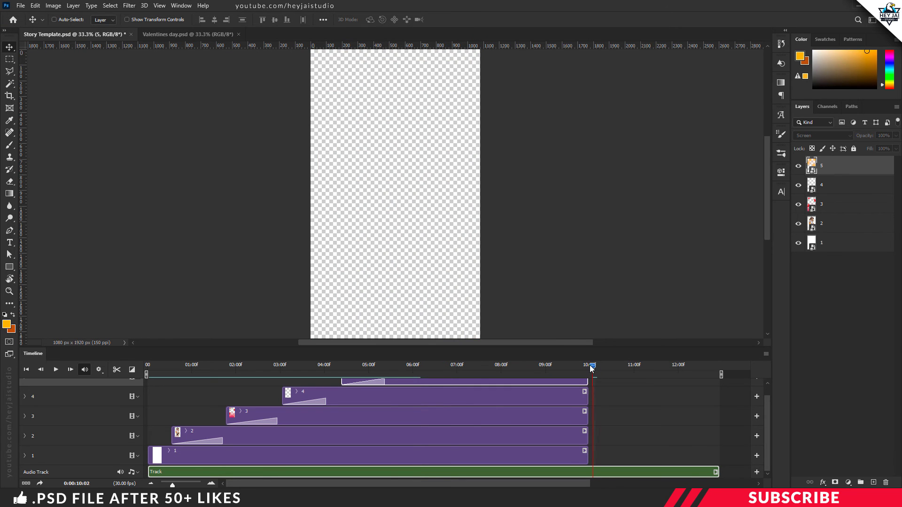
drag(590, 365, 588, 365)
click(592, 470)
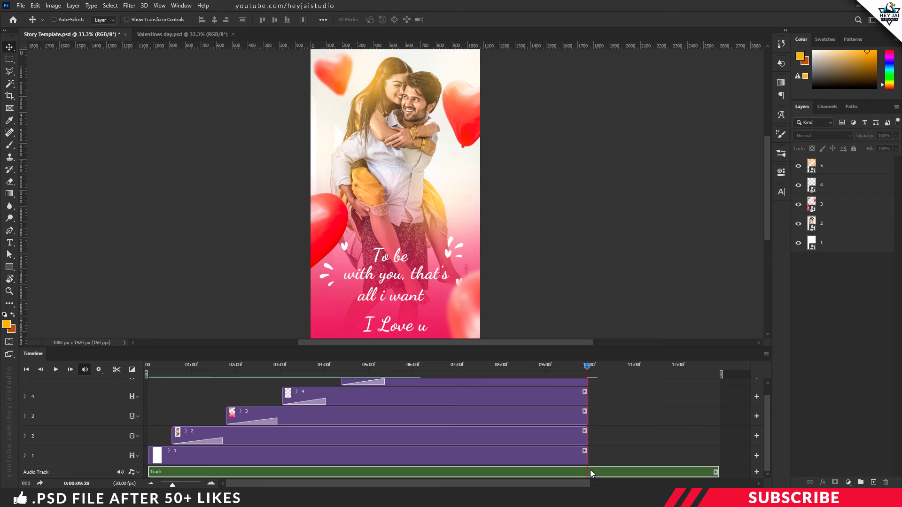
click(116, 369)
key(Delete)
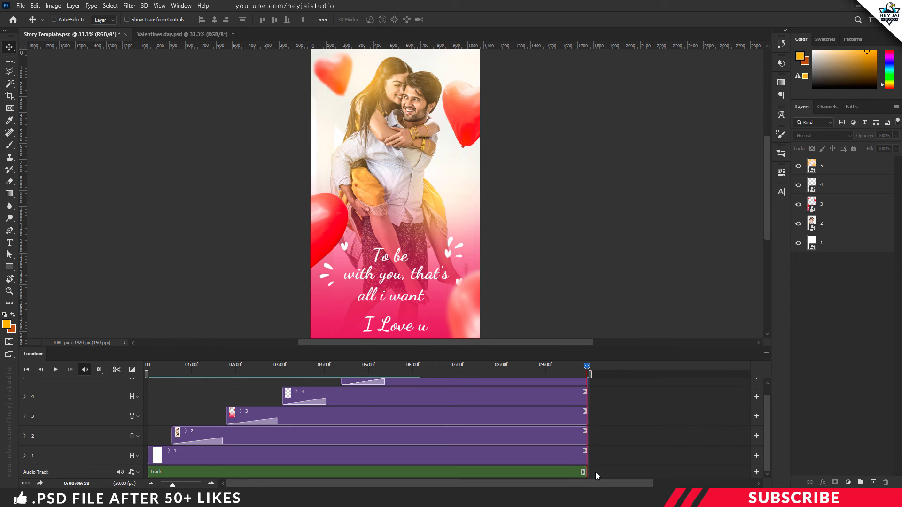
drag(586, 366, 44, 395)
click(56, 370)
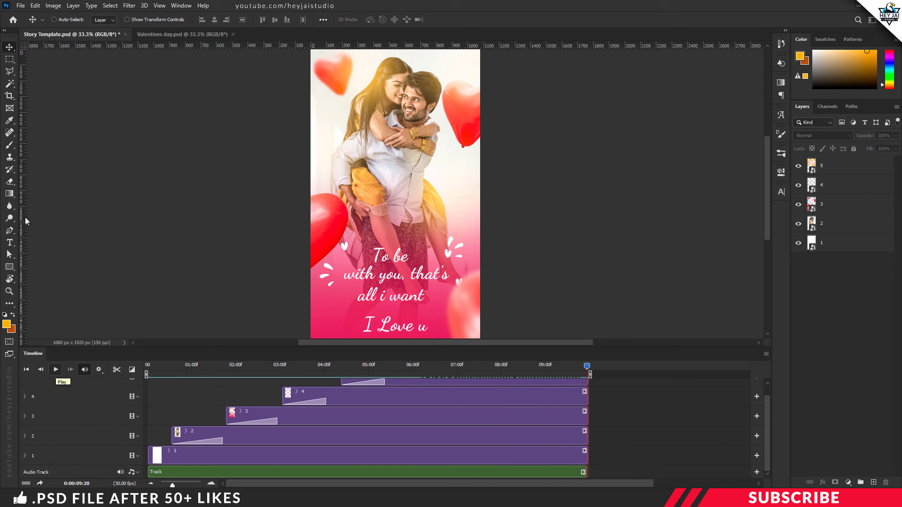
Render the story as H.264 High Quality video named Story Template.mp4 into the chosen folder.
click(23, 8)
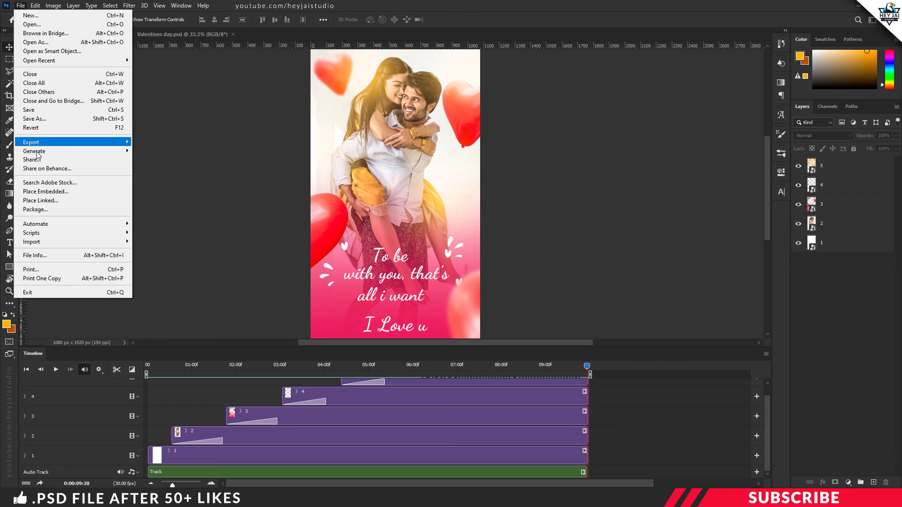
mouse_move(46, 142)
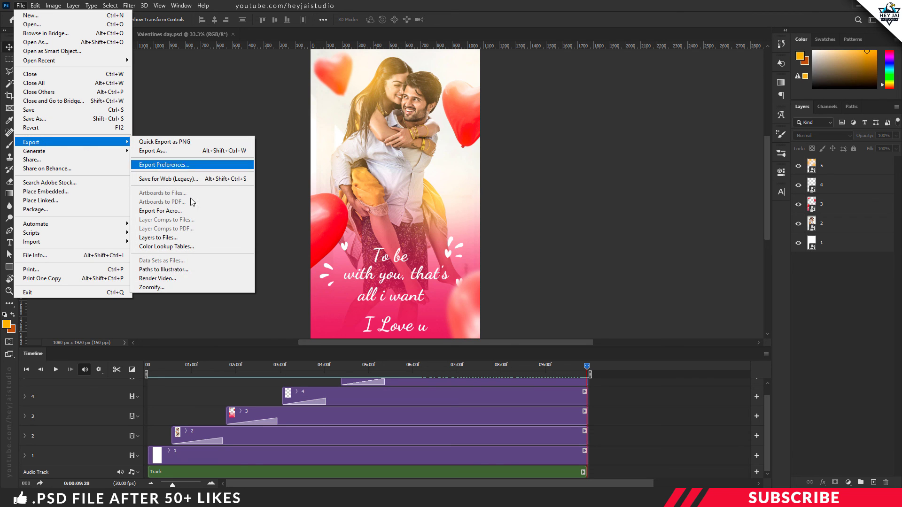
click(196, 279)
click(352, 108)
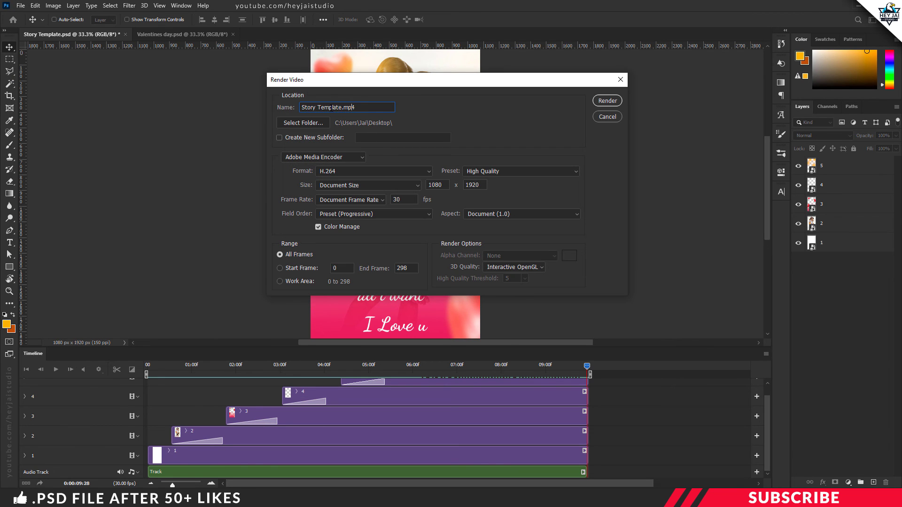
double_click(332, 107)
click(322, 125)
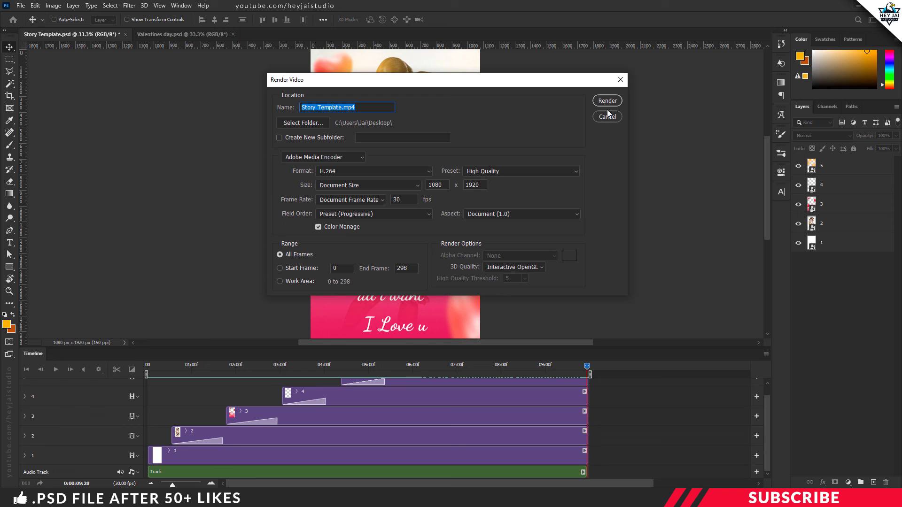
click(616, 105)
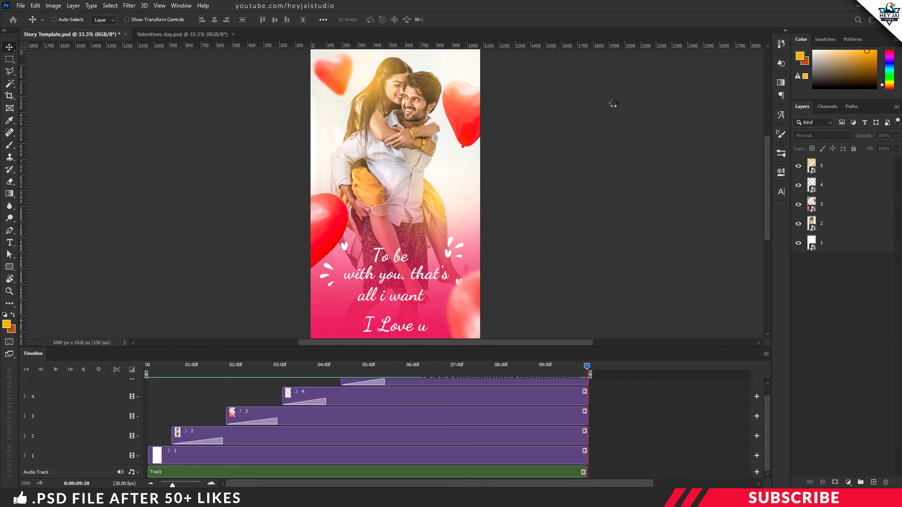